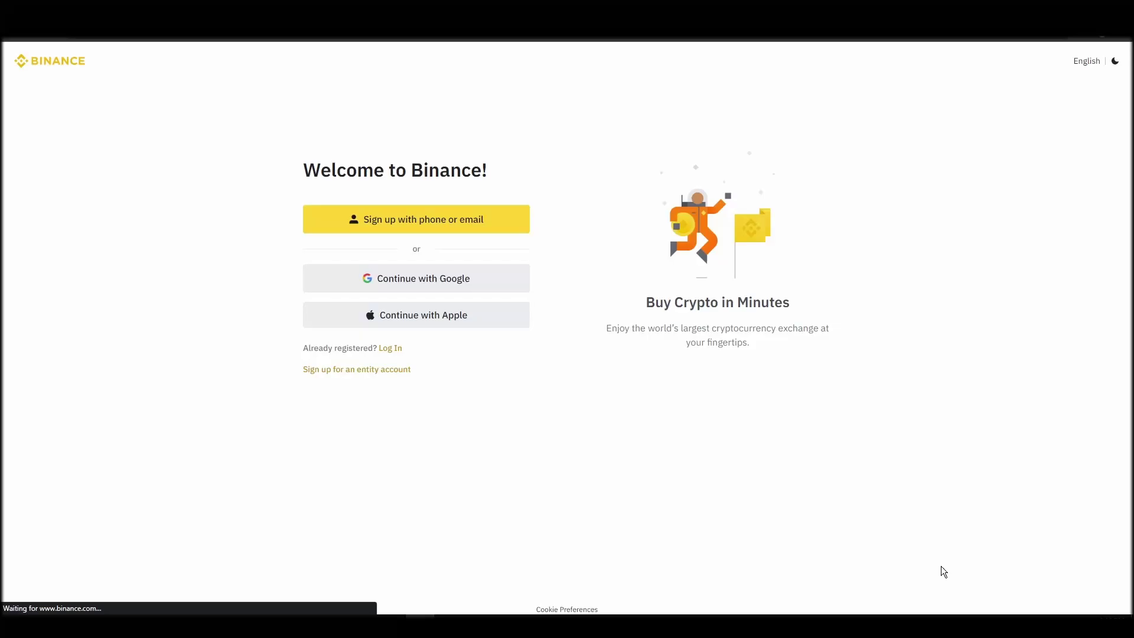
Sign up with an email address and password, accept the Terms, and enter the emailed six-digit code
click(431, 228)
key(Tab)
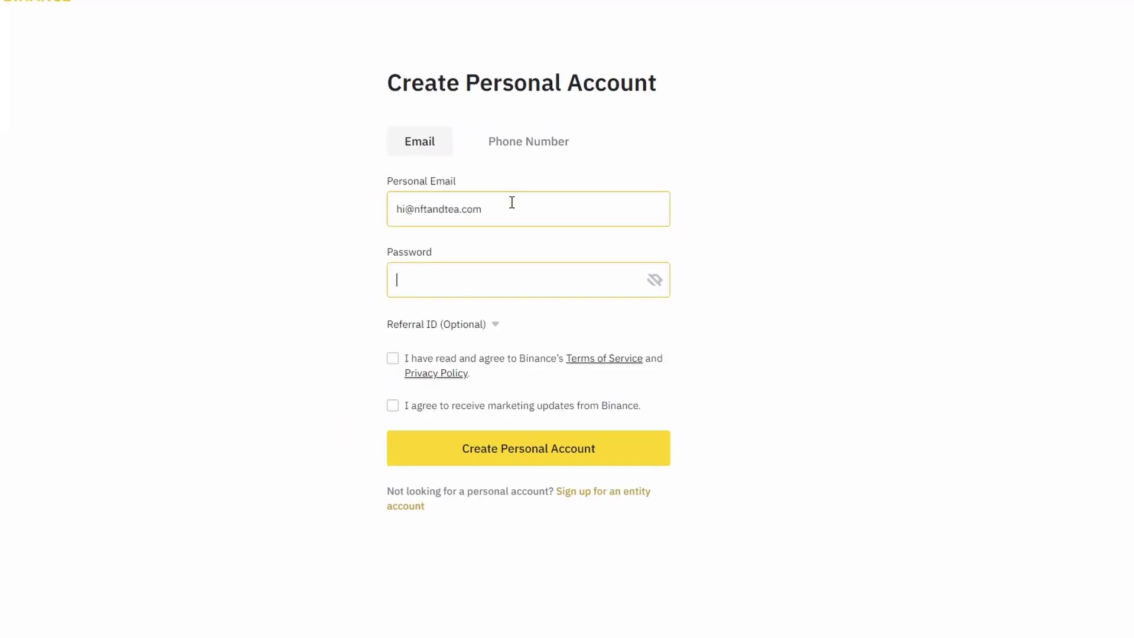
text(•••••••••••)
click(393, 358)
click(592, 466)
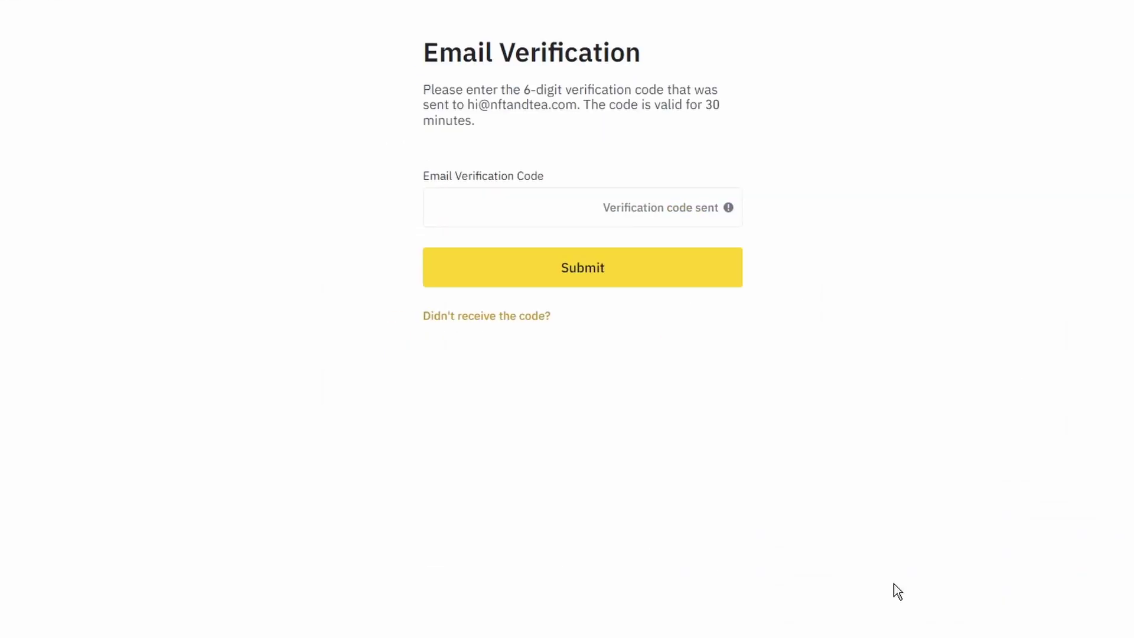
click(550, 222)
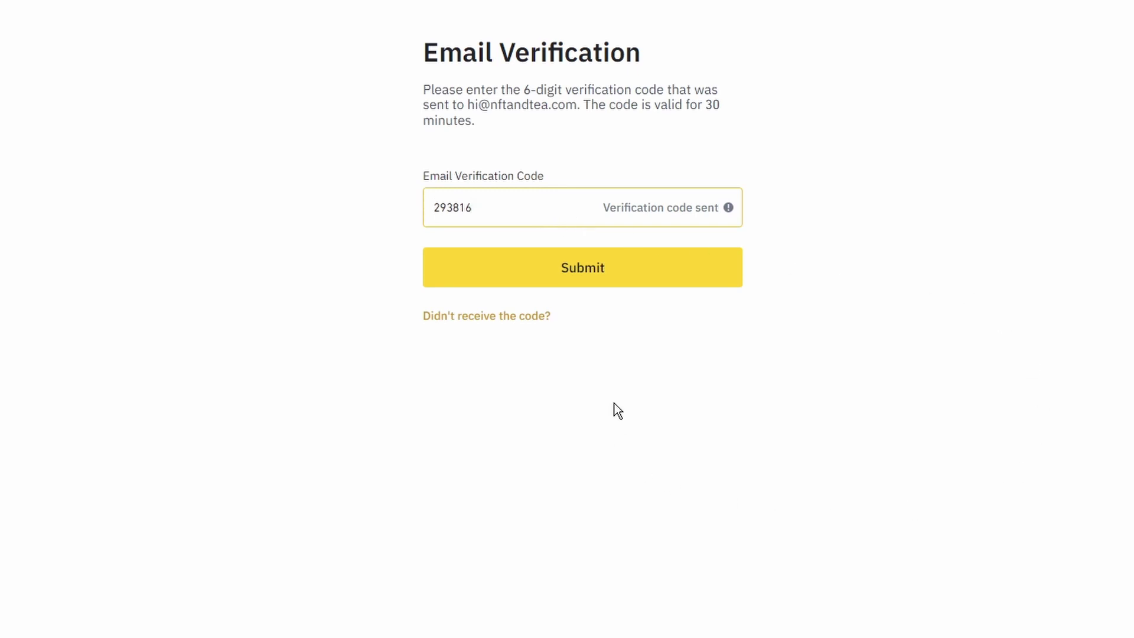
Submit the email code, start identity verification, and choose Greece as the country
click(620, 276)
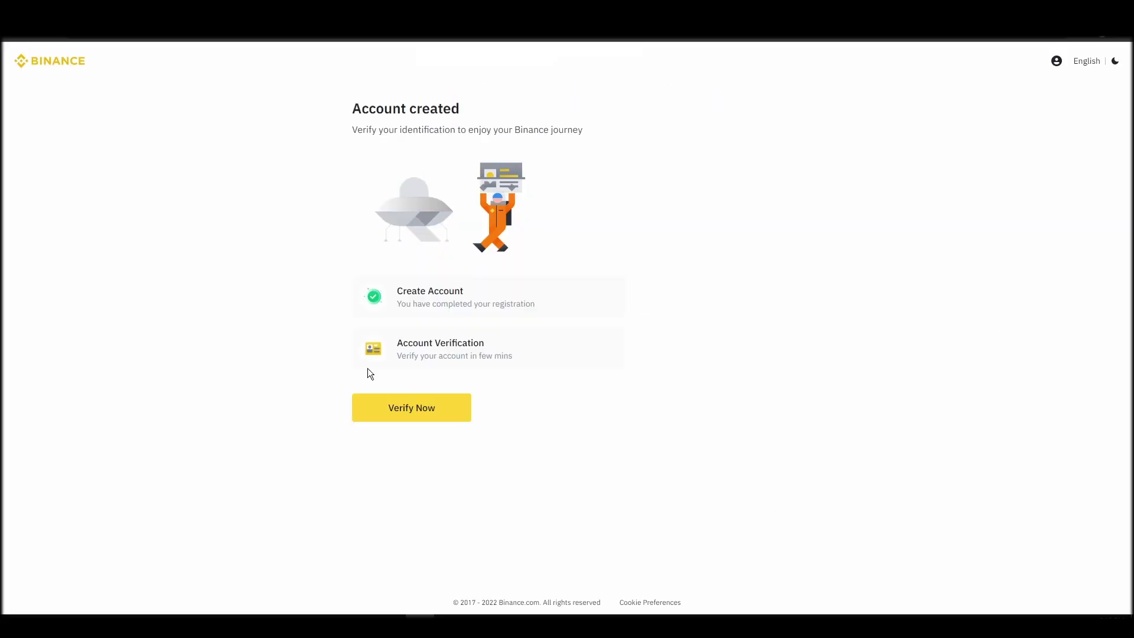
click(402, 410)
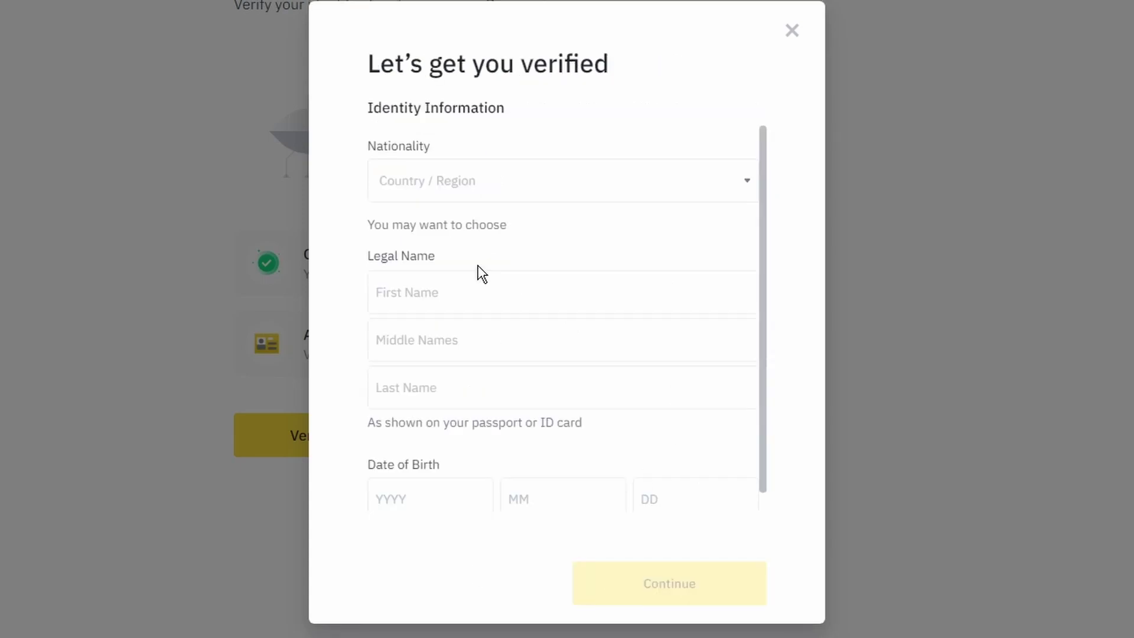
click(620, 179)
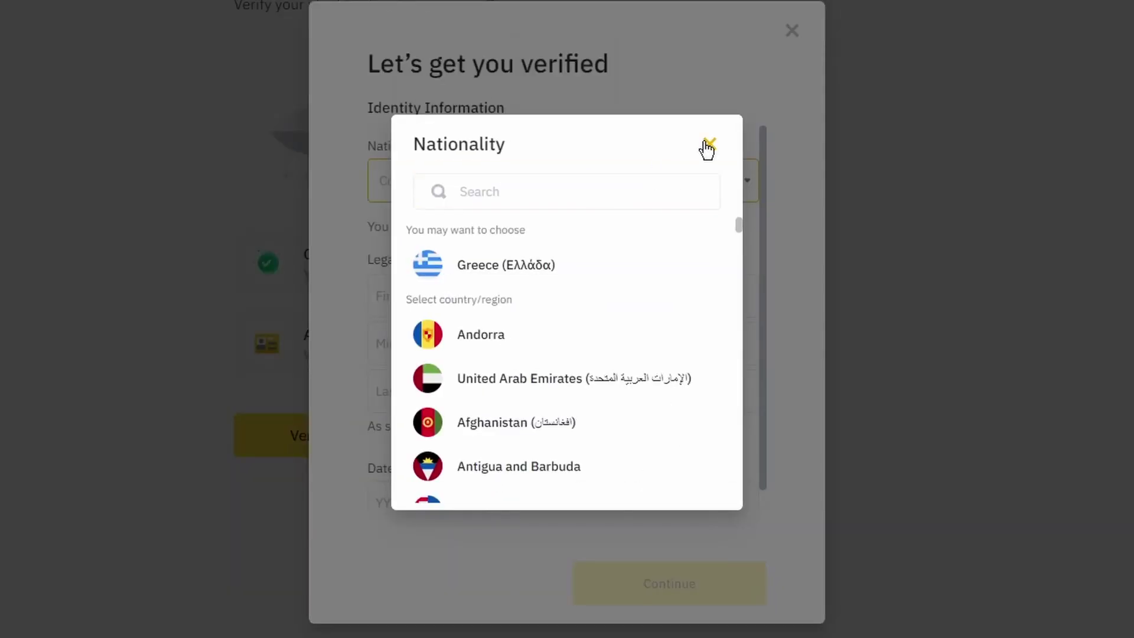
click(706, 144)
click(621, 272)
text(Example)
key(Tab)
text(Example)
key(Tab)
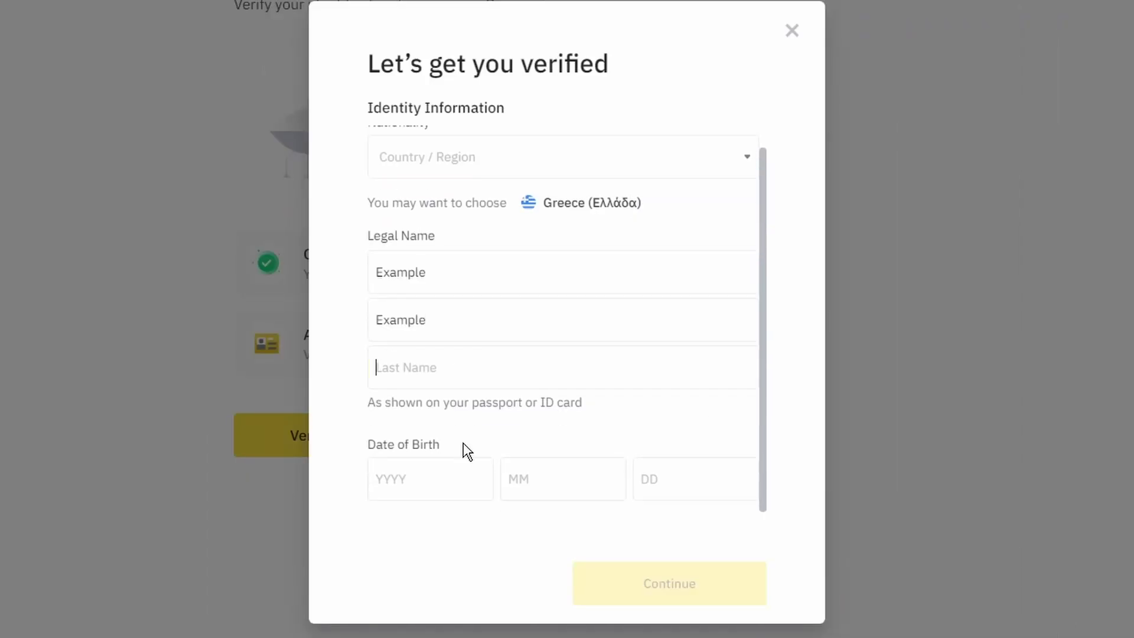
Fill in the home address fields and submit them
text(Example)
click(484, 478)
text(19981111)
click(584, 202)
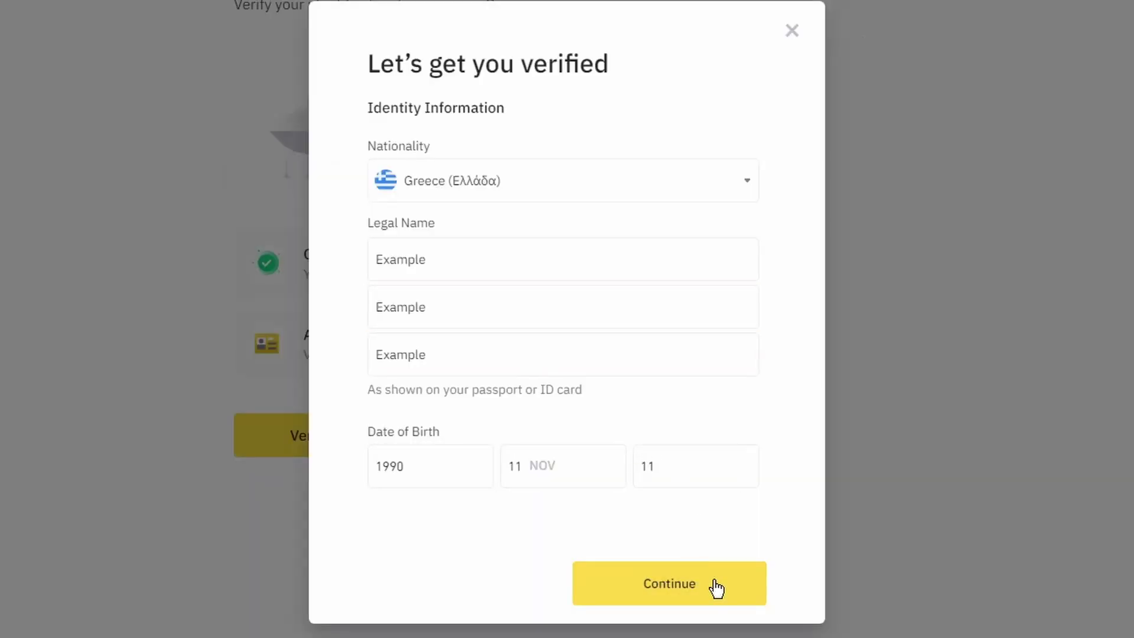
click(715, 585)
click(499, 168)
text(Example)
key(Tab)
text(Example)
click(488, 311)
text(Example)
click(669, 583)
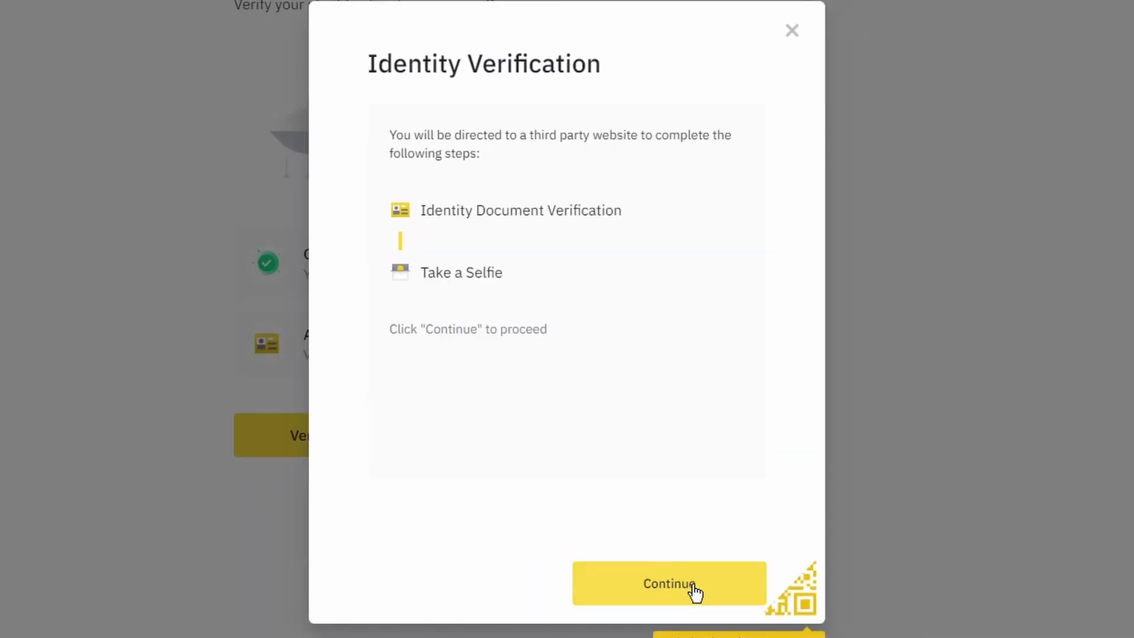
Choose driver's license as the identity document and allow camera access
click(691, 585)
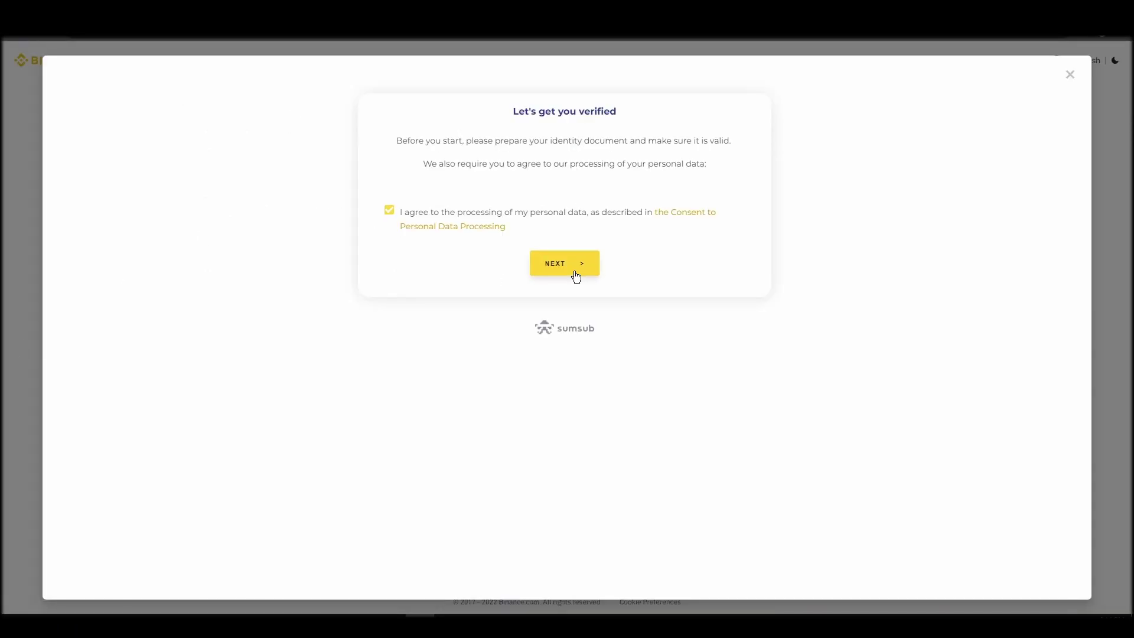
click(575, 277)
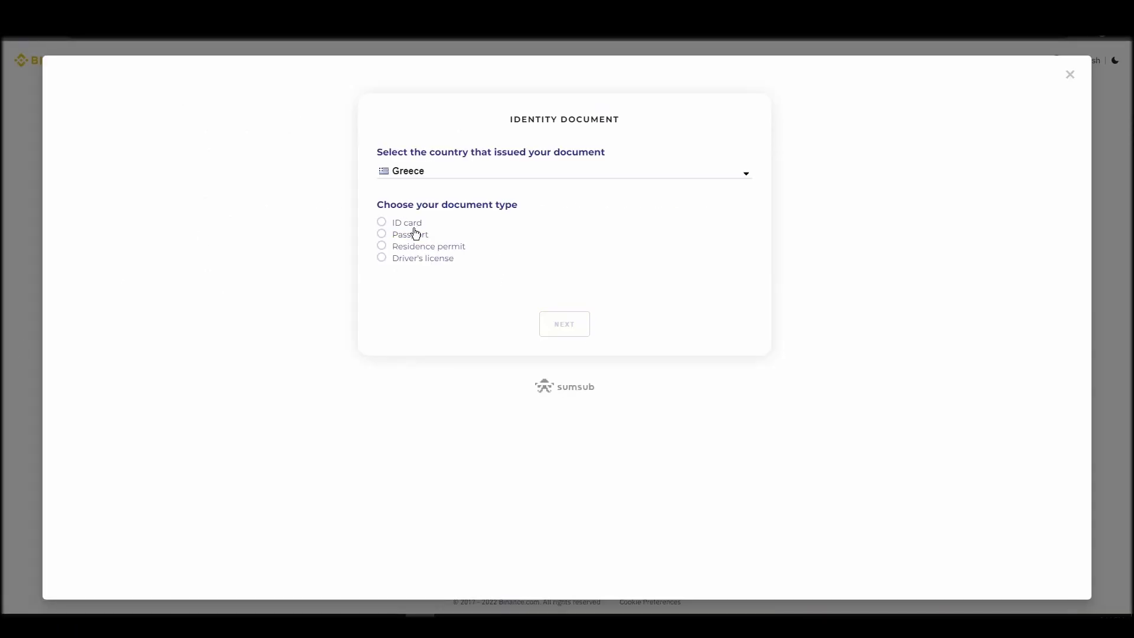
click(410, 234)
click(422, 258)
click(562, 465)
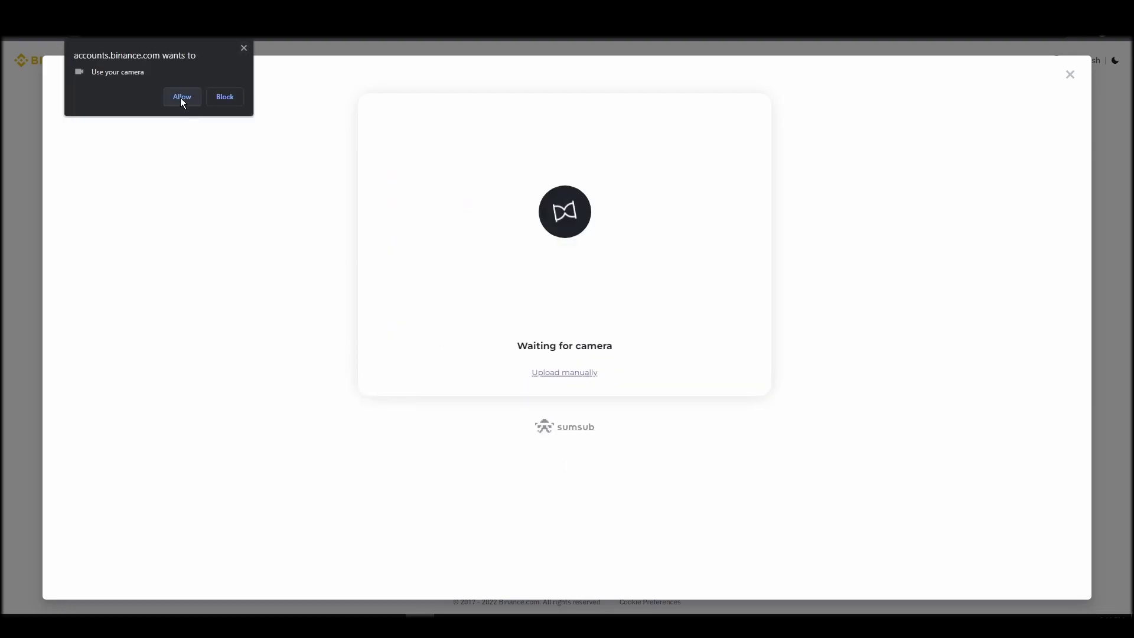
scroll(480, 411, down, 2)
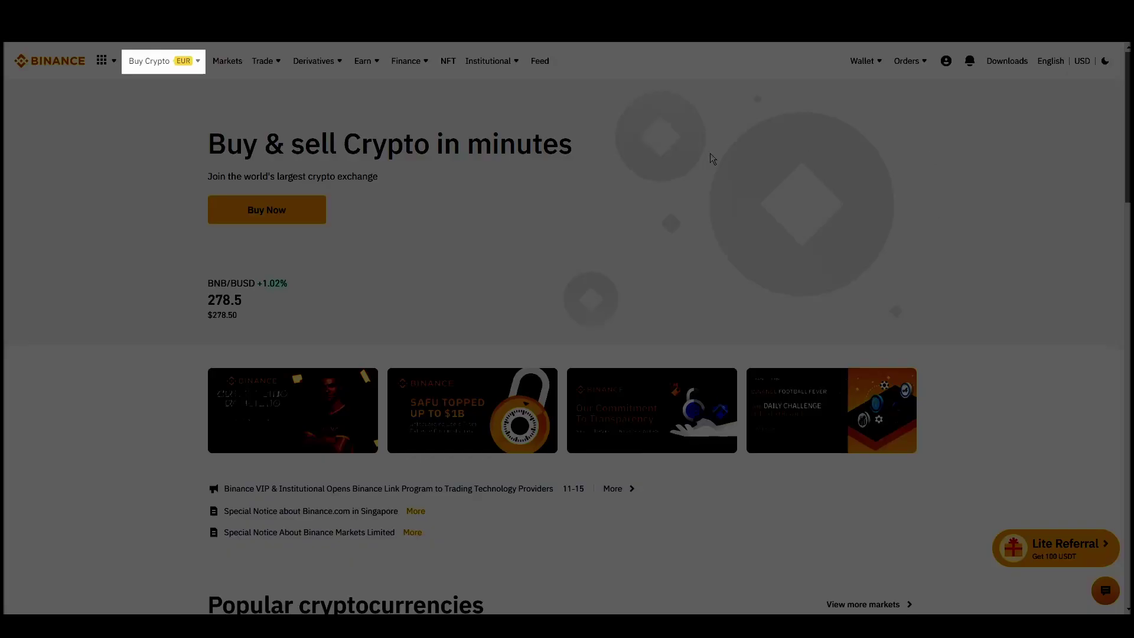
Buy ETH by credit/debit card, changing BTC to ETH and spending 15 EUR
mouse_move(180, 73)
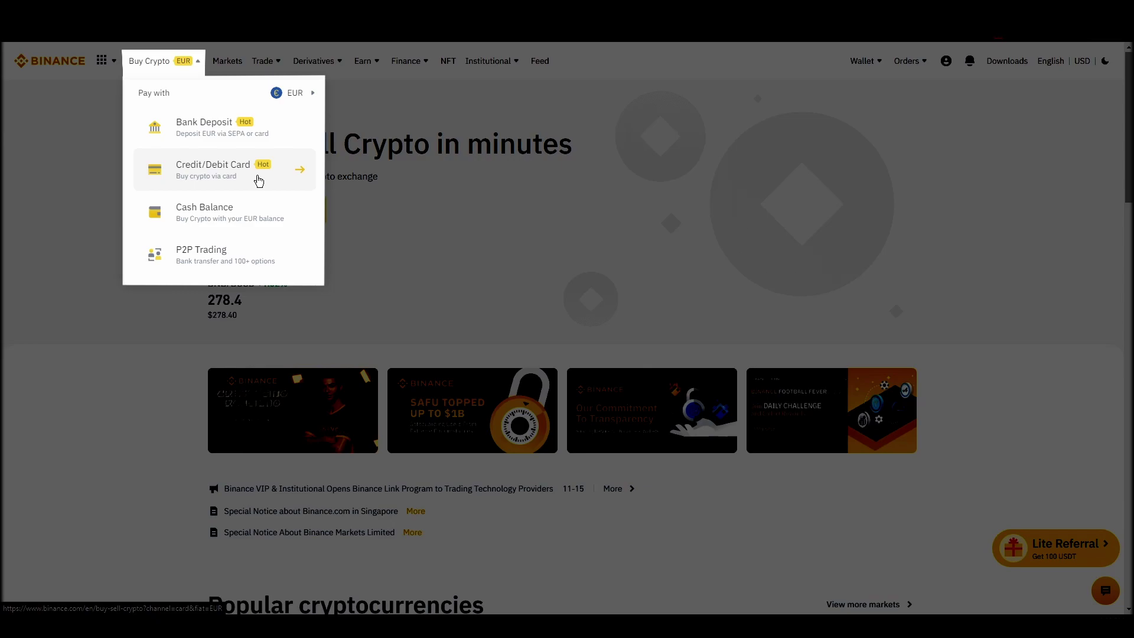
click(259, 181)
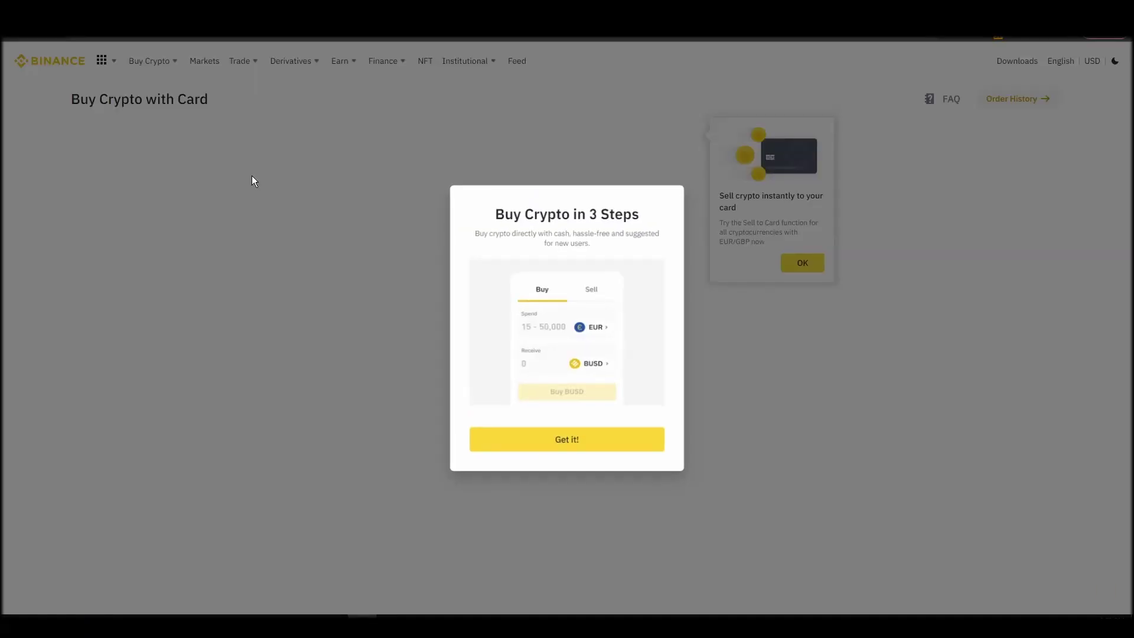
click(595, 444)
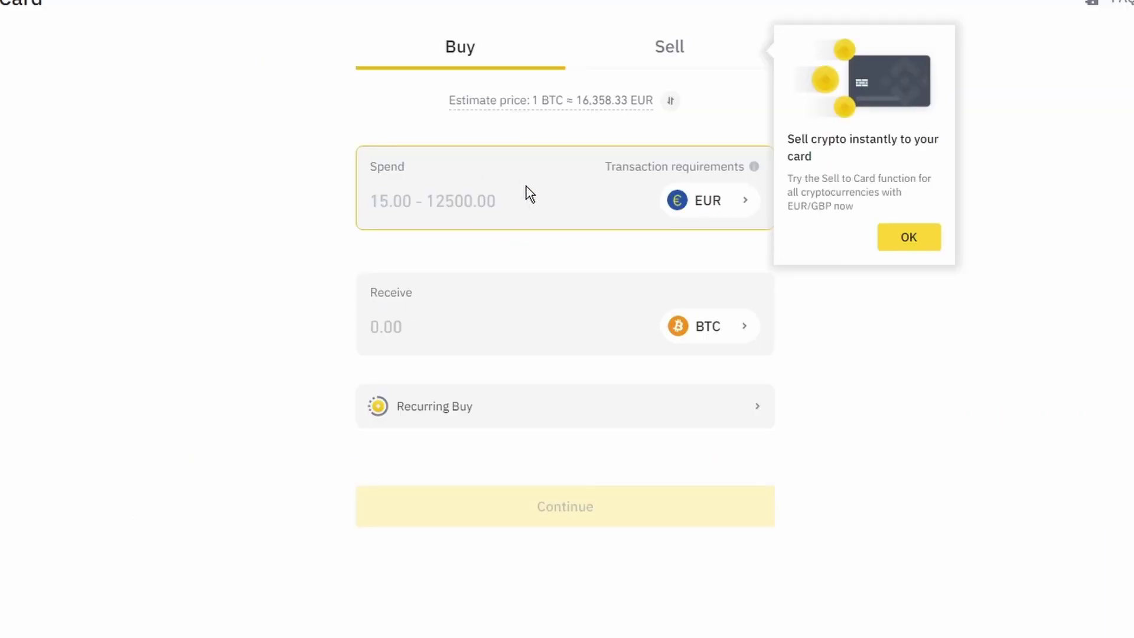
click(716, 341)
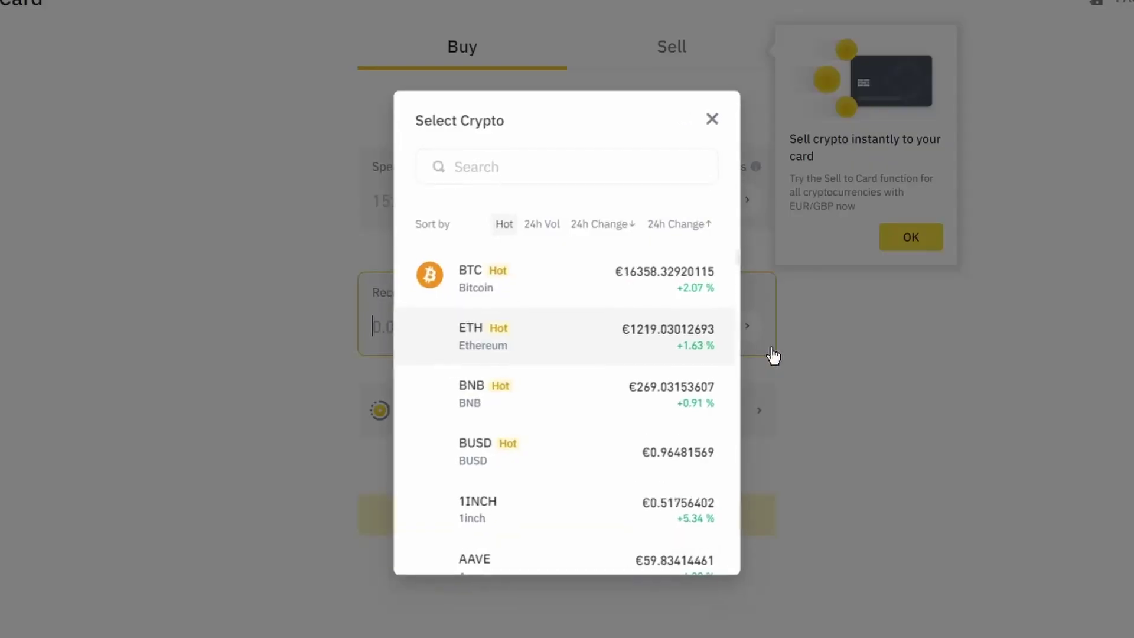
click(551, 346)
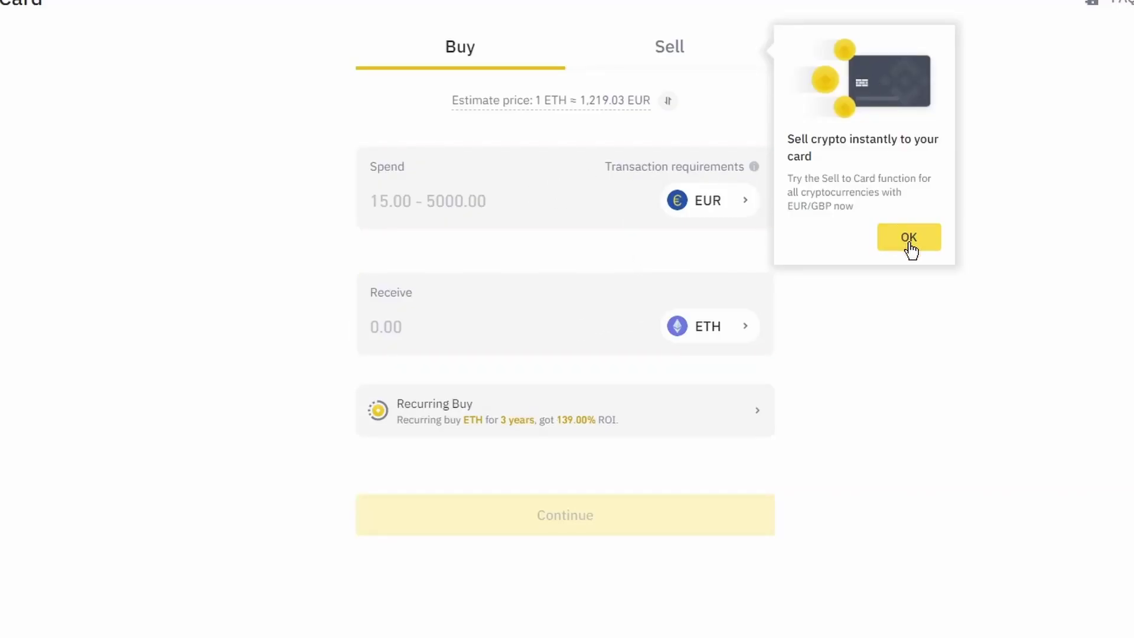
click(907, 242)
click(473, 205)
text(15)
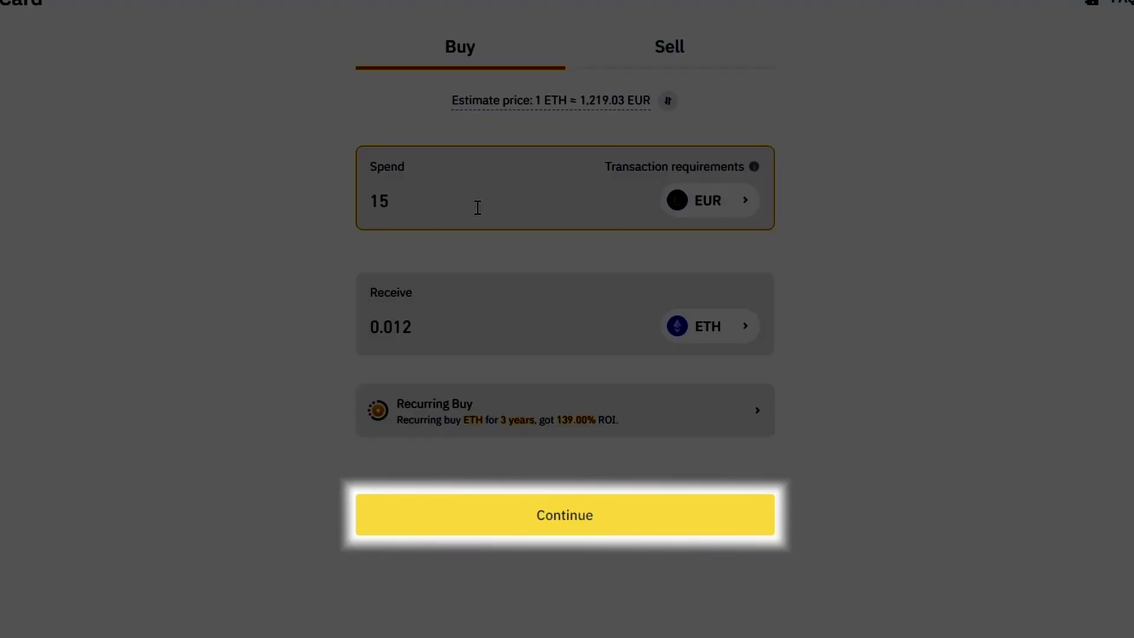
click(565, 488)
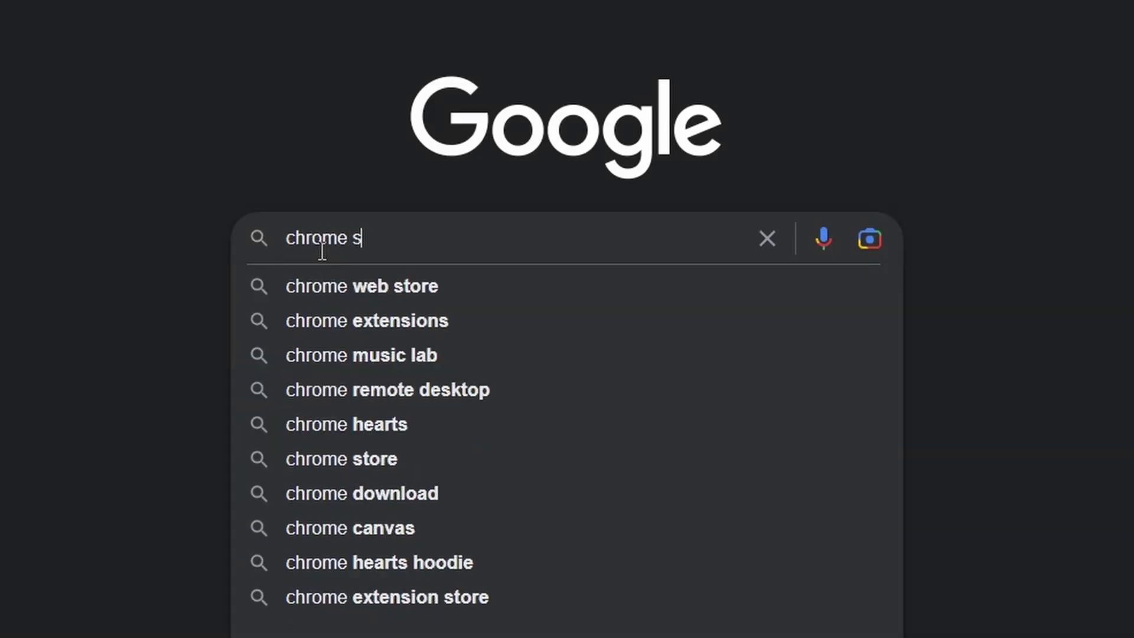
Search Google for 'chrome store' to reach the Chrome Web Store
key(Return)
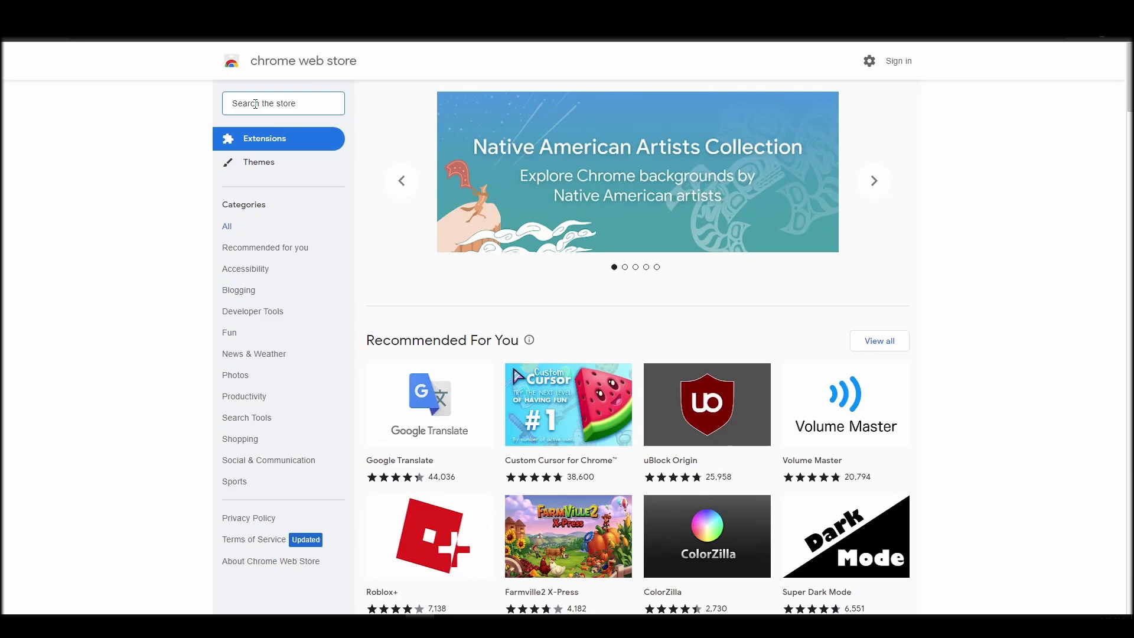
Search the store for 'metamask', verify it is the official metamask.io extension, and add it to Chrome
text(metamask)
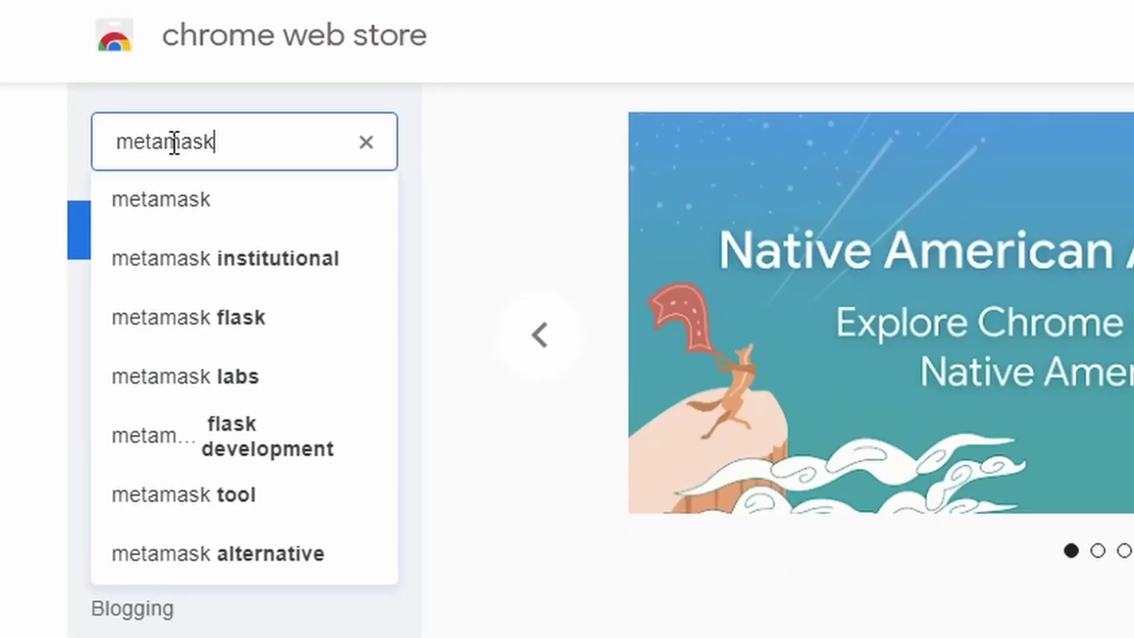
key(Return)
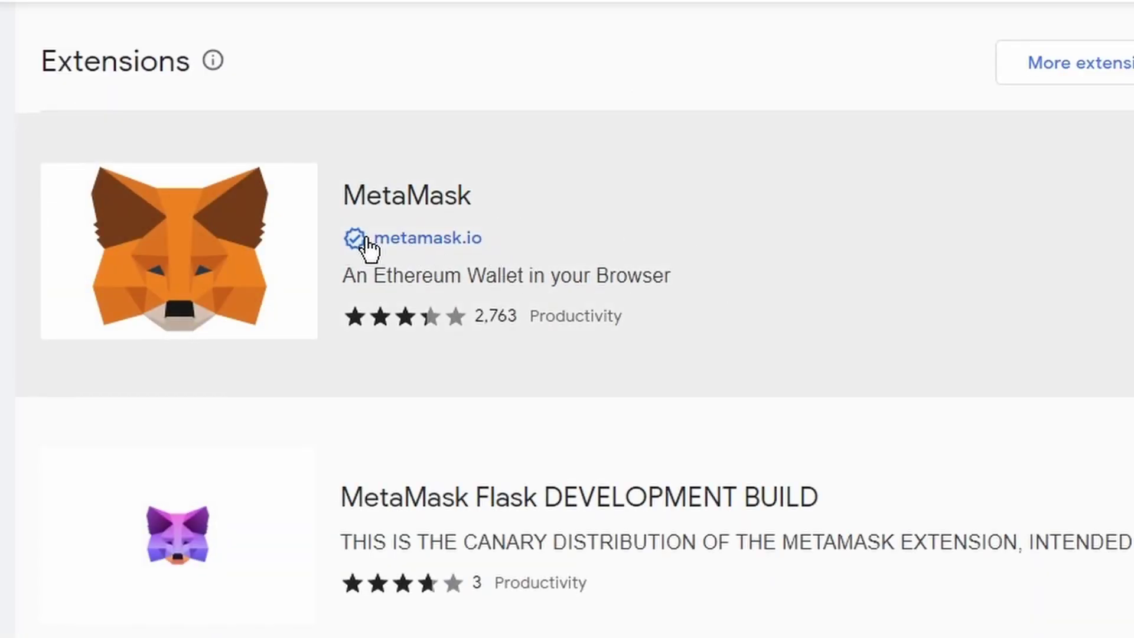
click(550, 201)
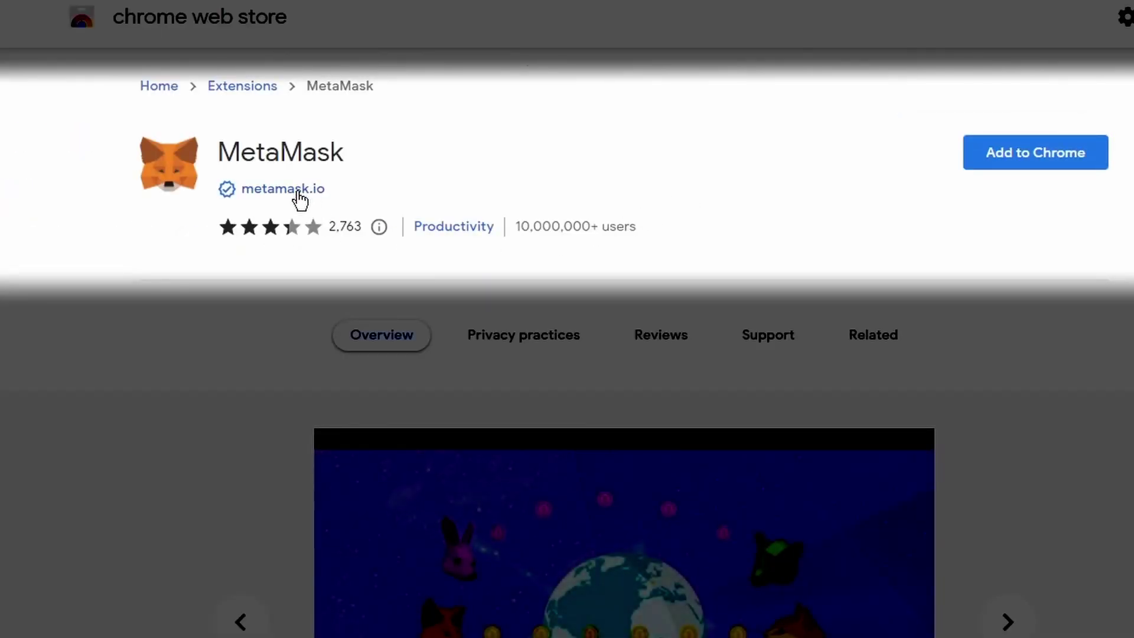
click(298, 192)
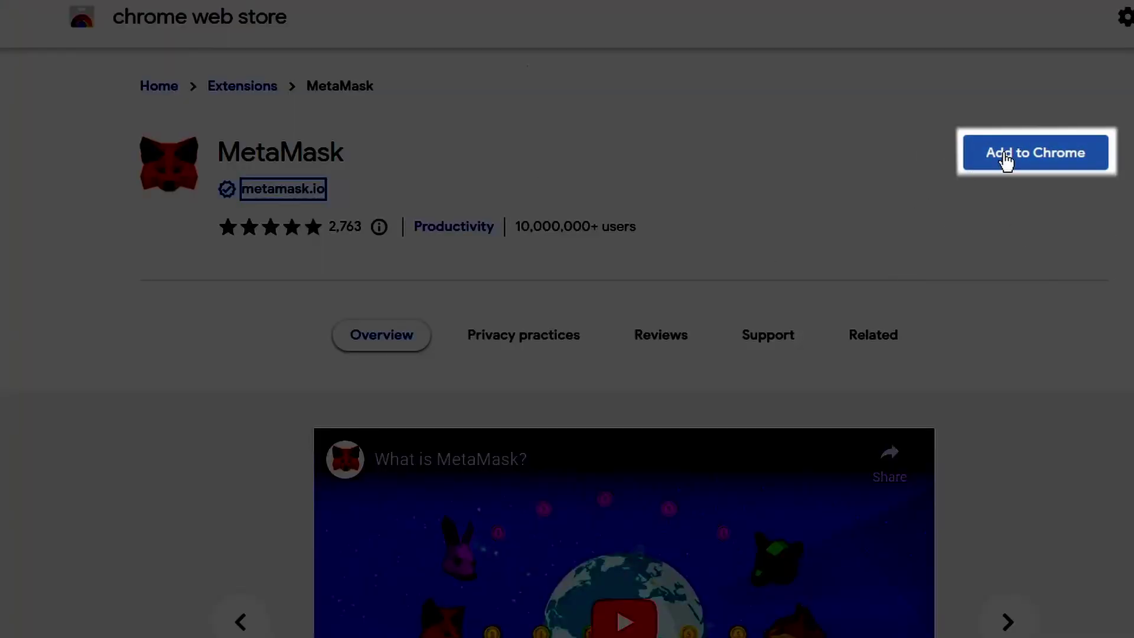
click(1004, 158)
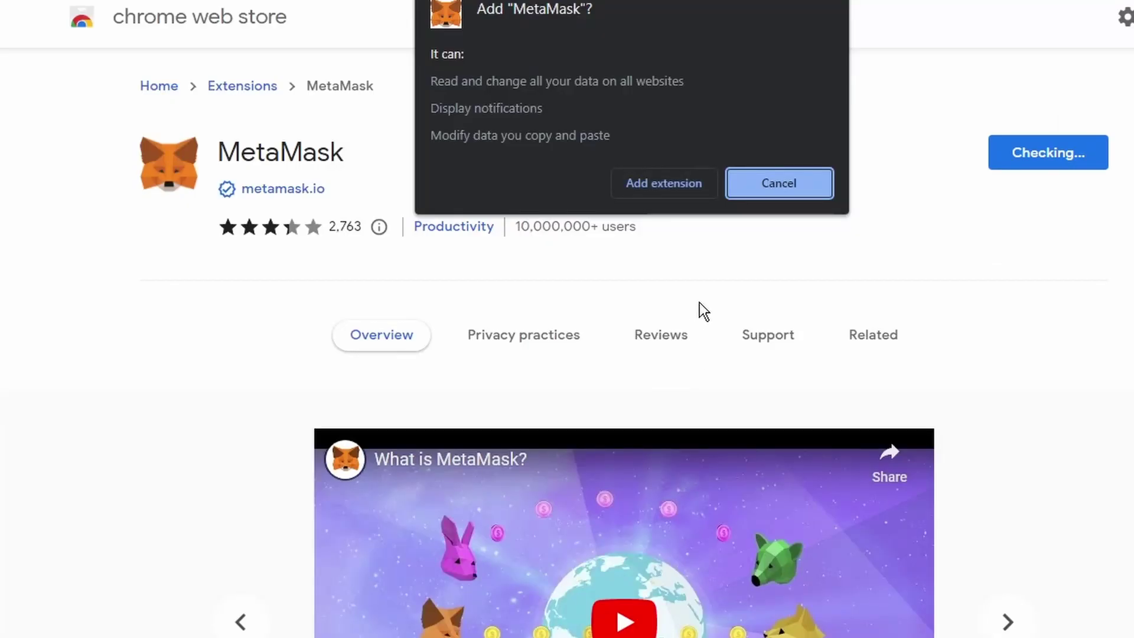
click(677, 188)
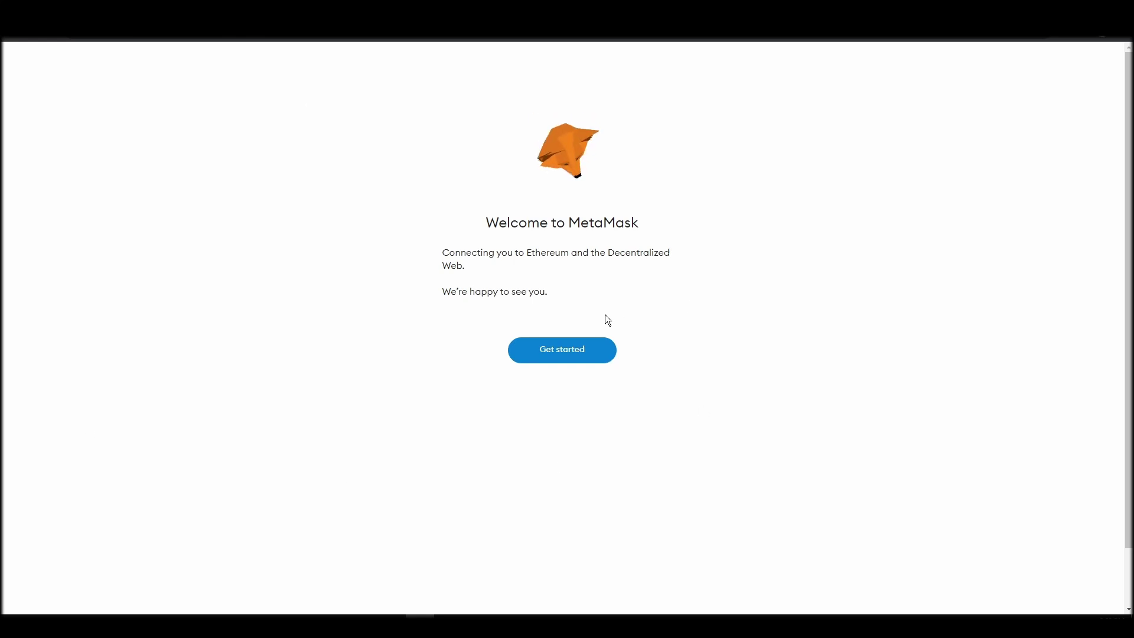
Choose to create a new wallet, enter and confirm a password, and accept the Terms of use
click(537, 350)
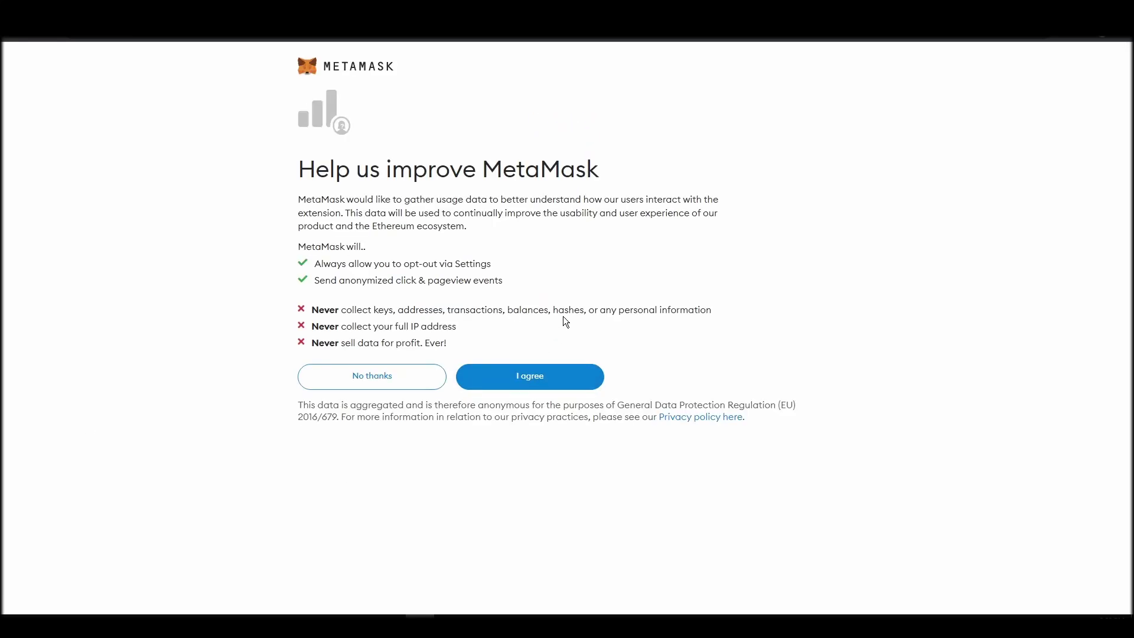
click(408, 371)
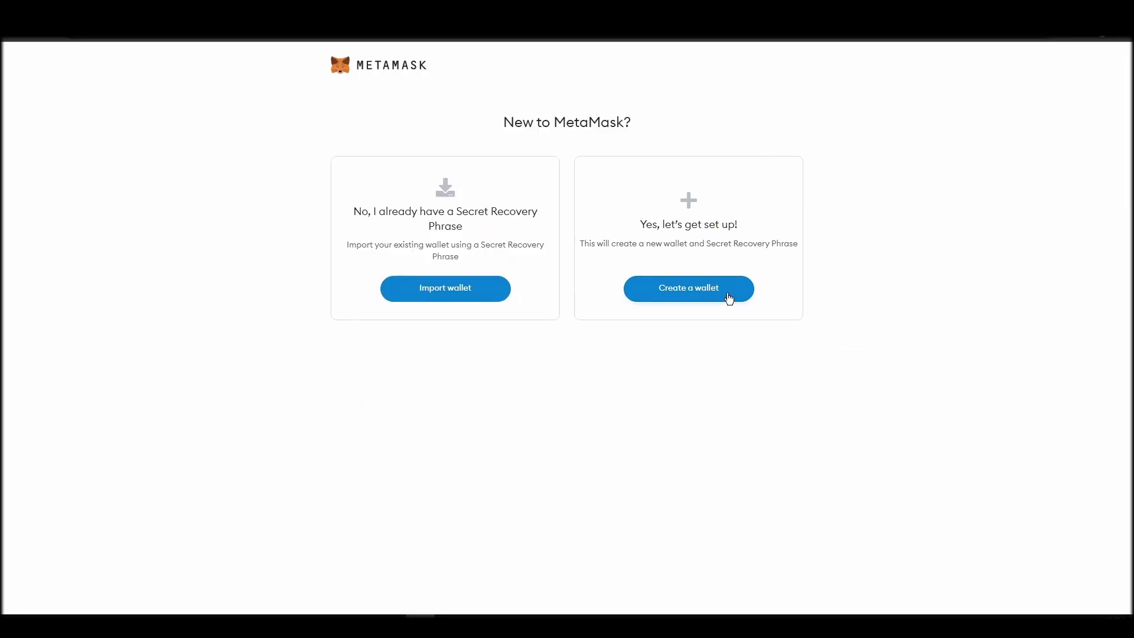
click(729, 295)
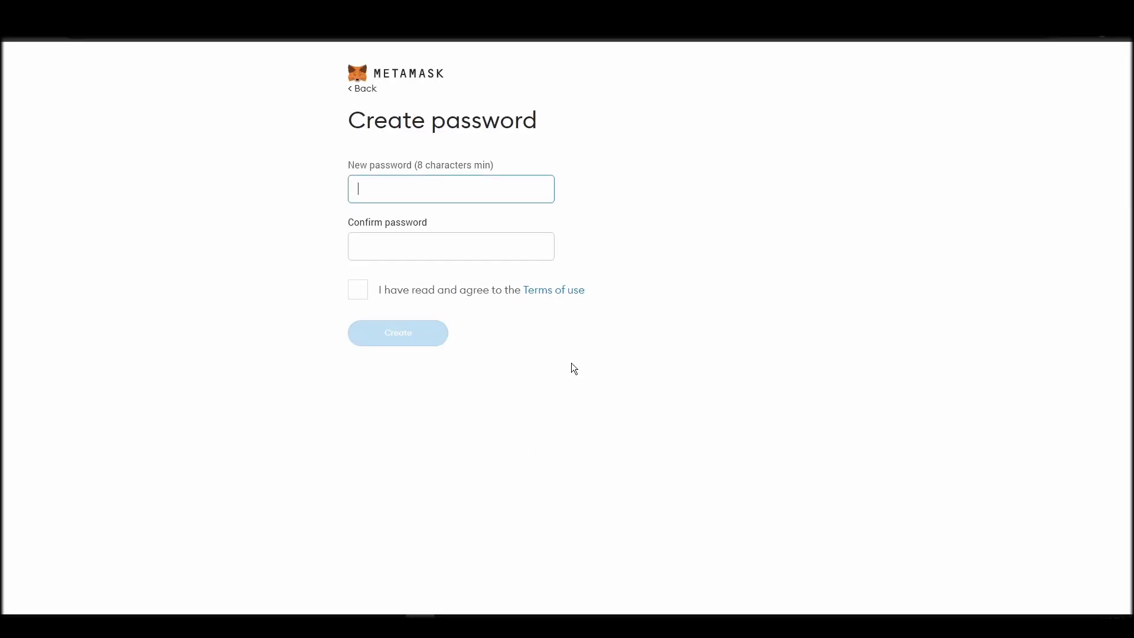
key(Tab)
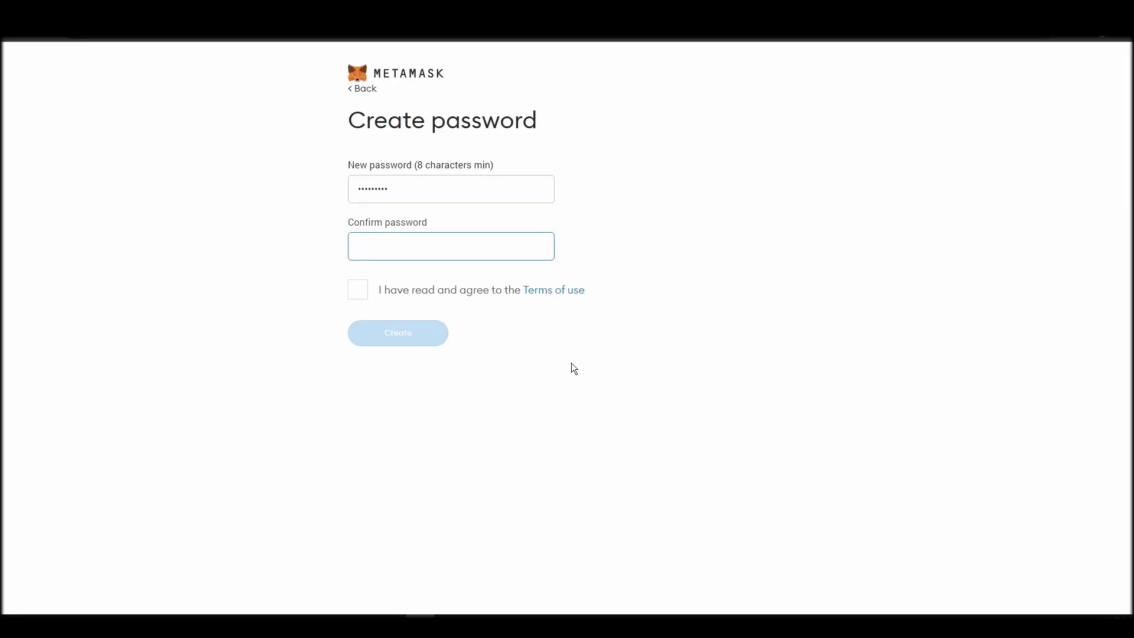
click(363, 291)
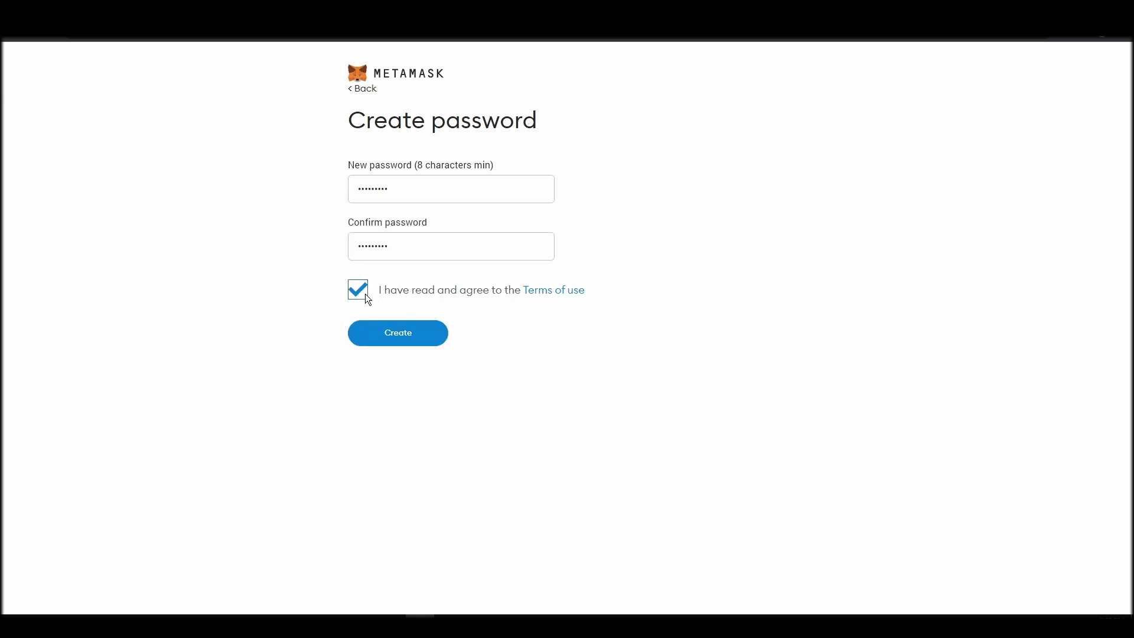
Create the wallet, reveal the Secret Recovery Phrase, confirm its words in order, and finish setup
click(429, 334)
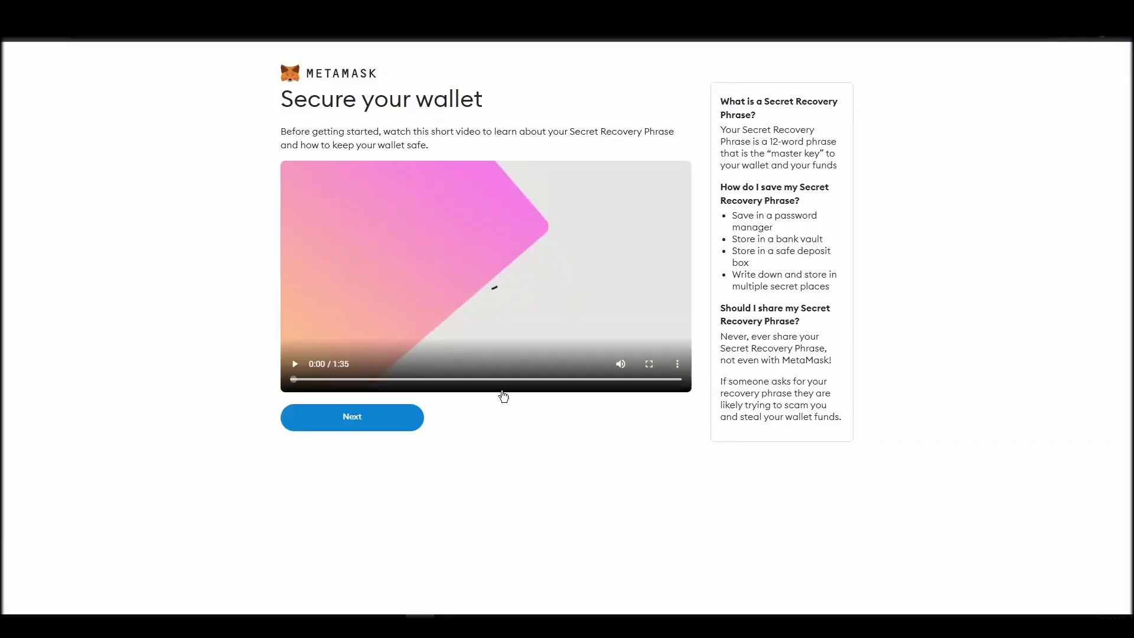
click(398, 427)
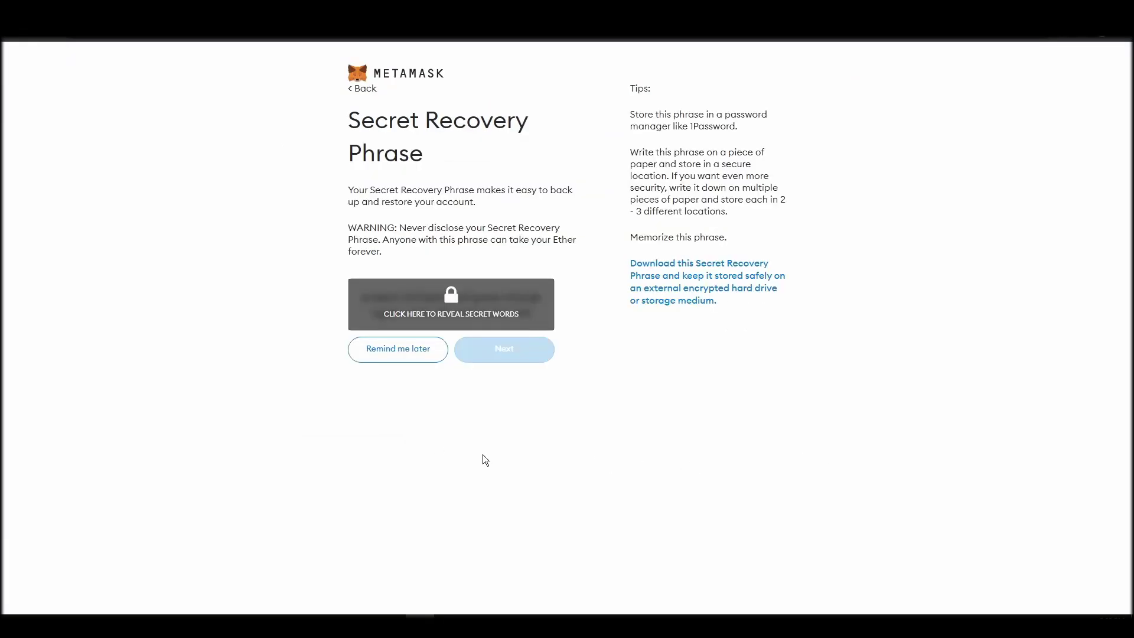
click(477, 308)
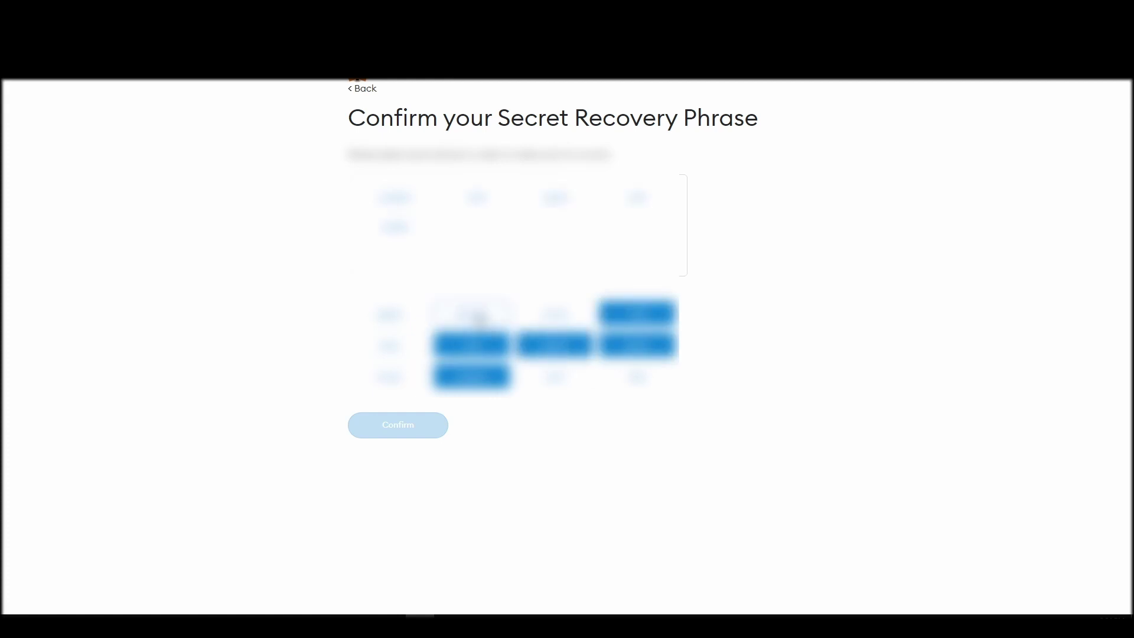
click(478, 319)
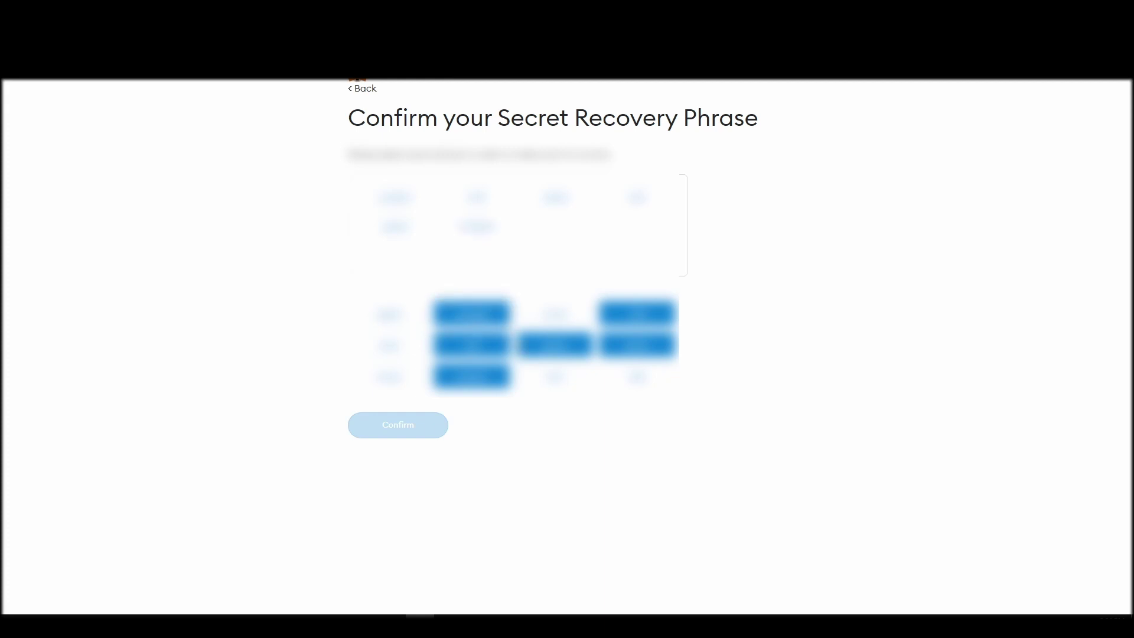
click(403, 319)
click(566, 321)
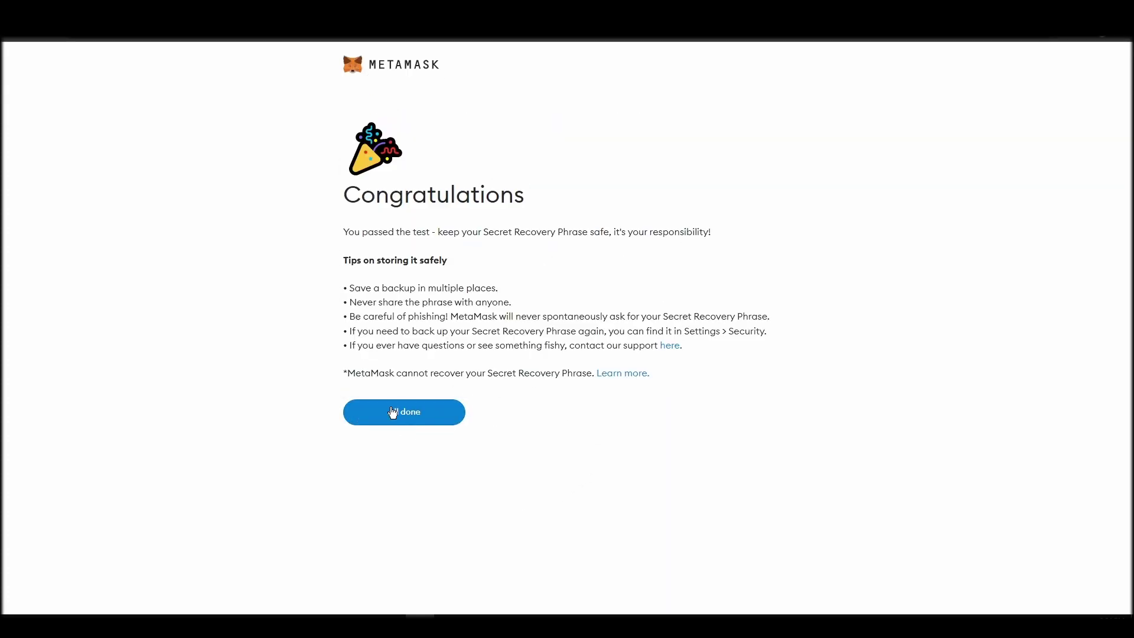
click(422, 423)
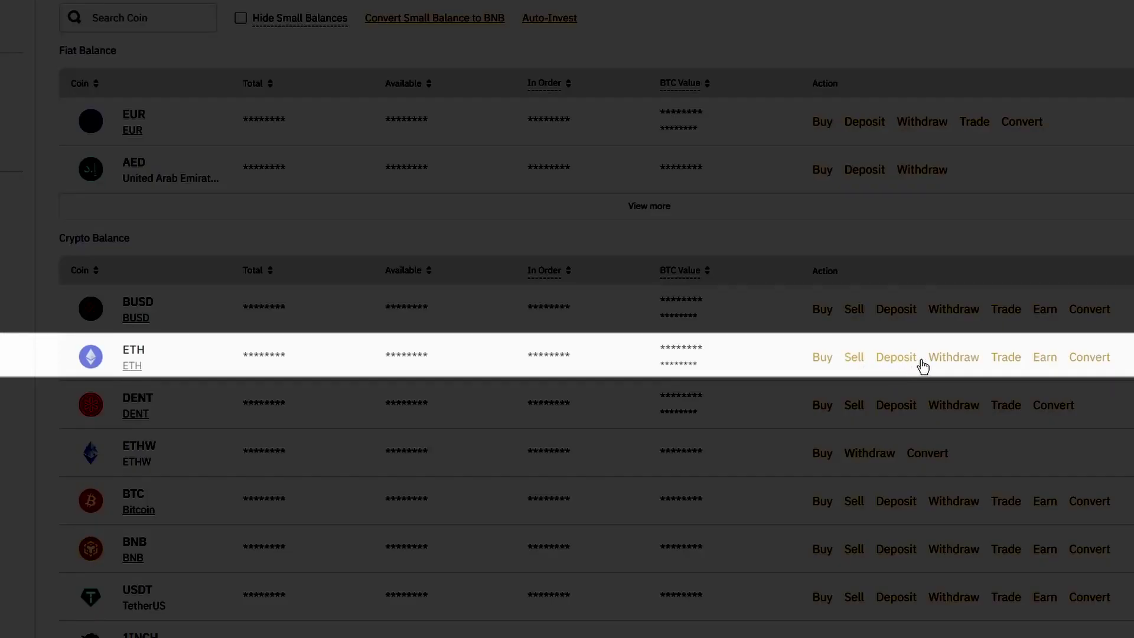
Start an ETH withdrawal, dismiss the warning, and copy the MetaMask Account 1 address
click(953, 357)
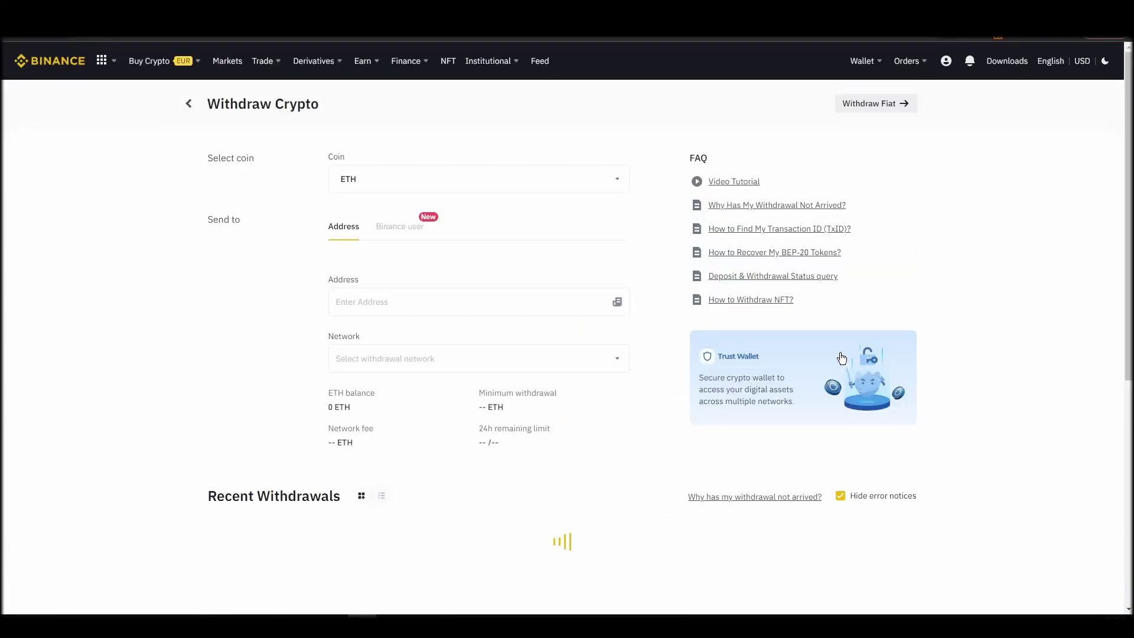
click(607, 397)
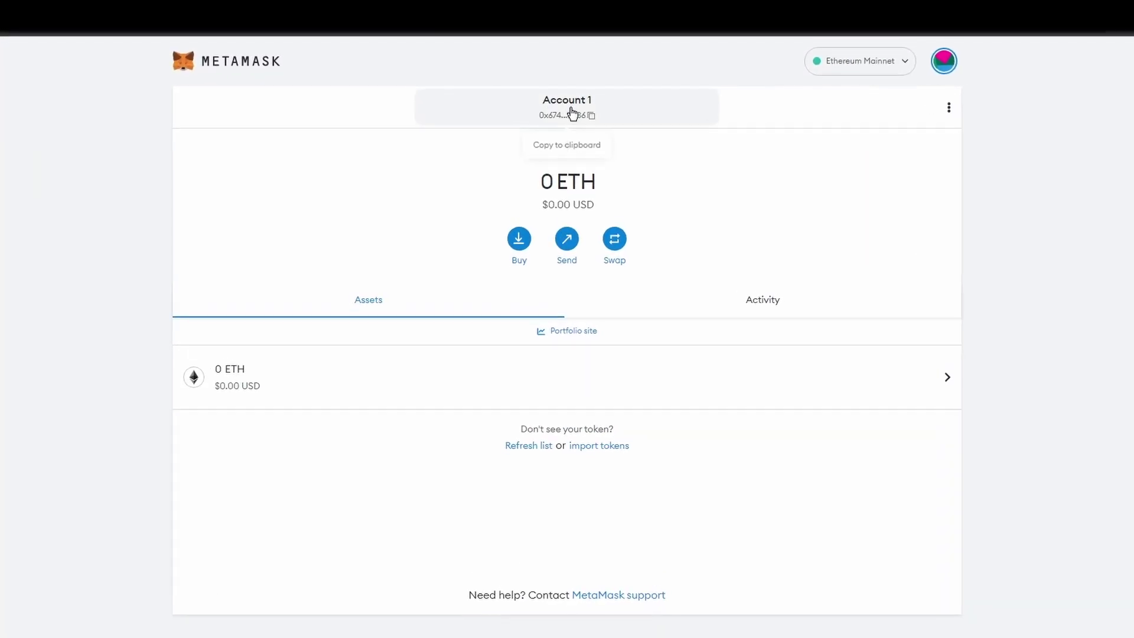
click(588, 112)
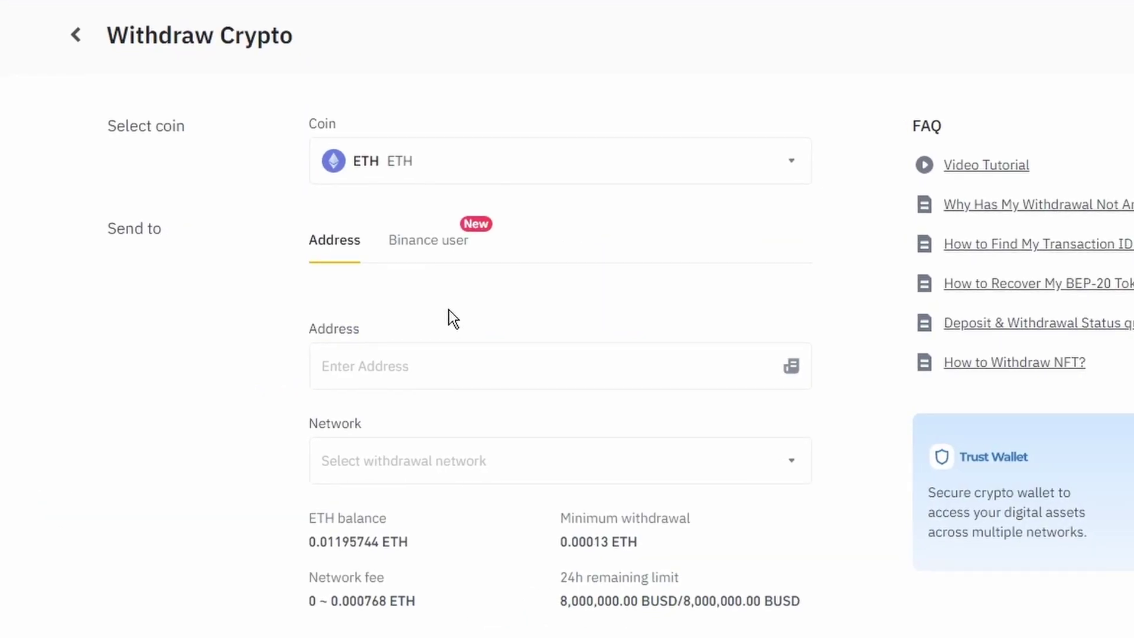
Paste the MetaMask address as the destination and select the Ethereum (ERC20) network
click(458, 353)
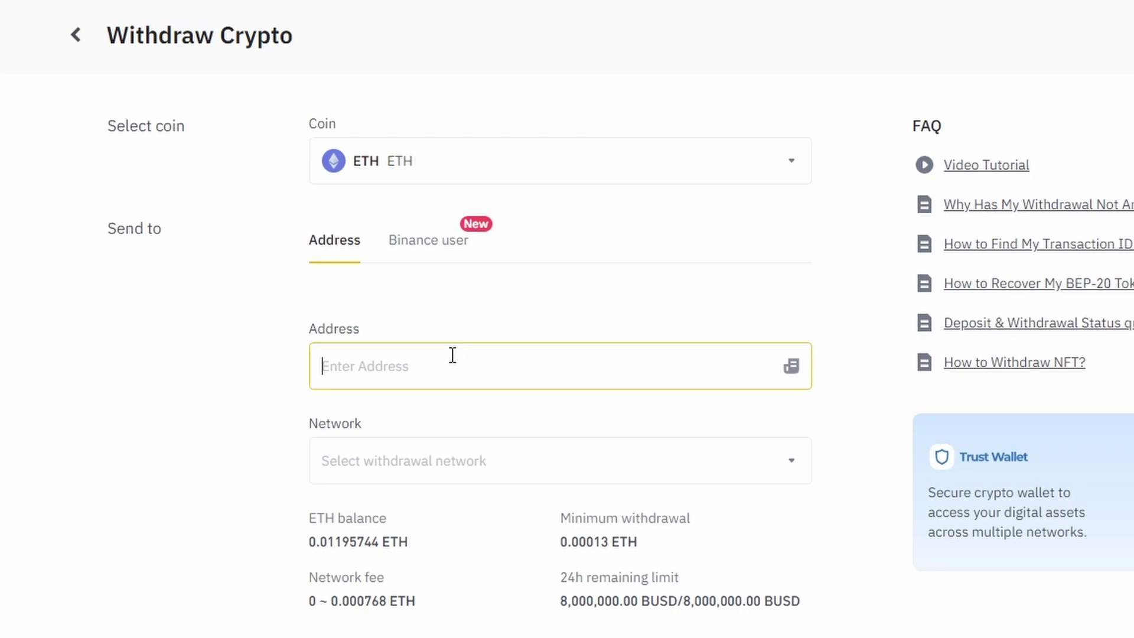
right_click(446, 355)
click(511, 507)
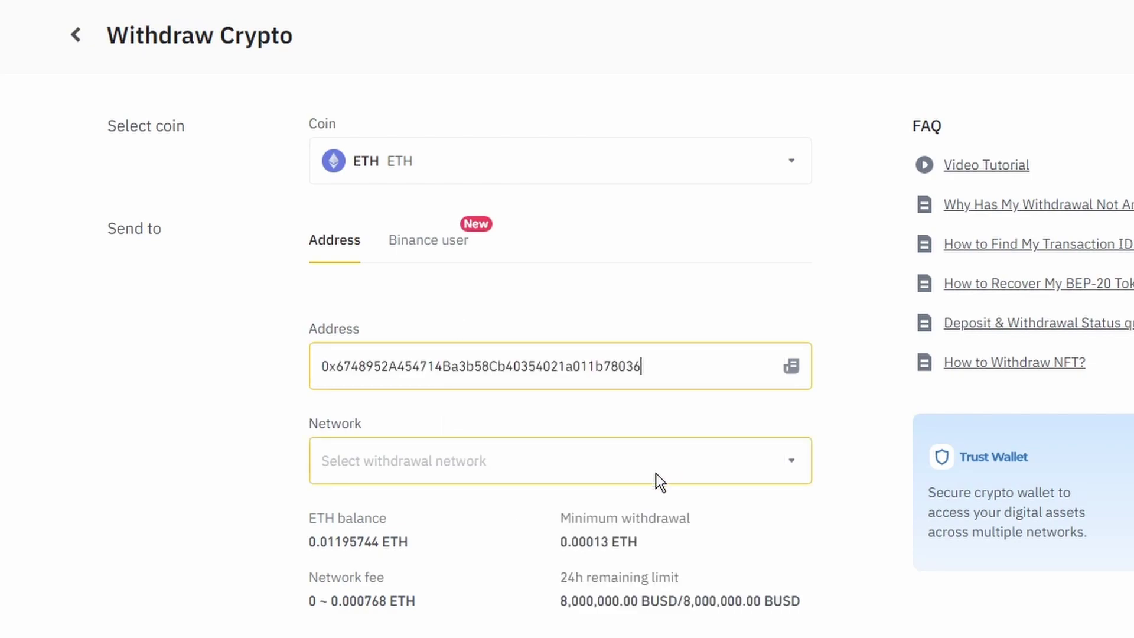
click(571, 467)
click(670, 413)
Withdraw the maximum 0.01195744 ETH, confirm the details, and submit security verification
drag(614, 372, 590, 375)
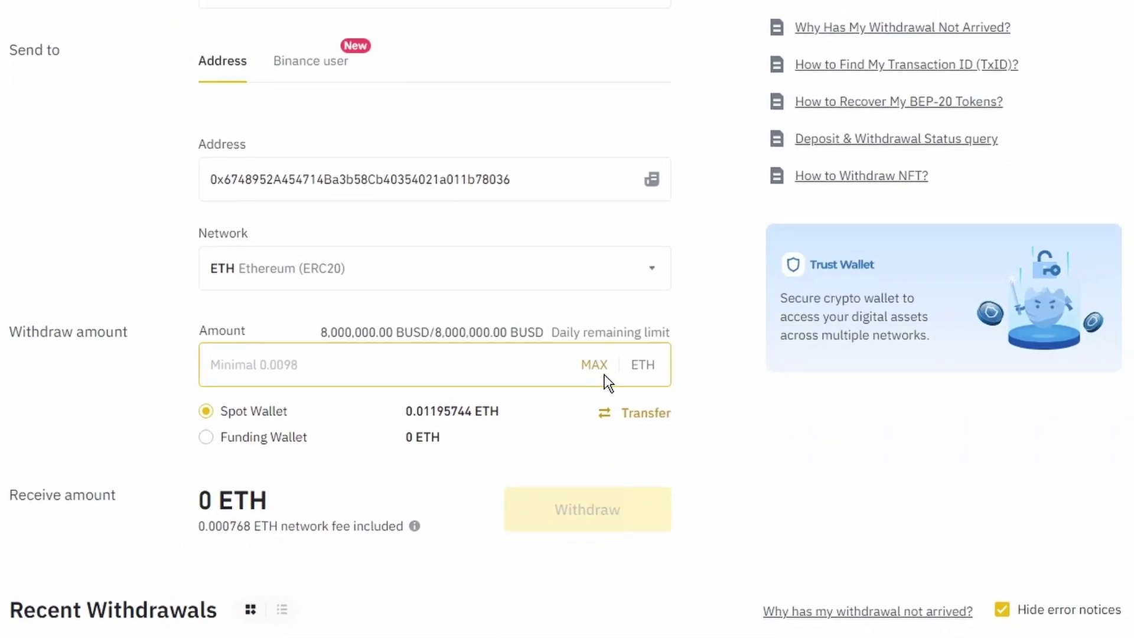
click(590, 375)
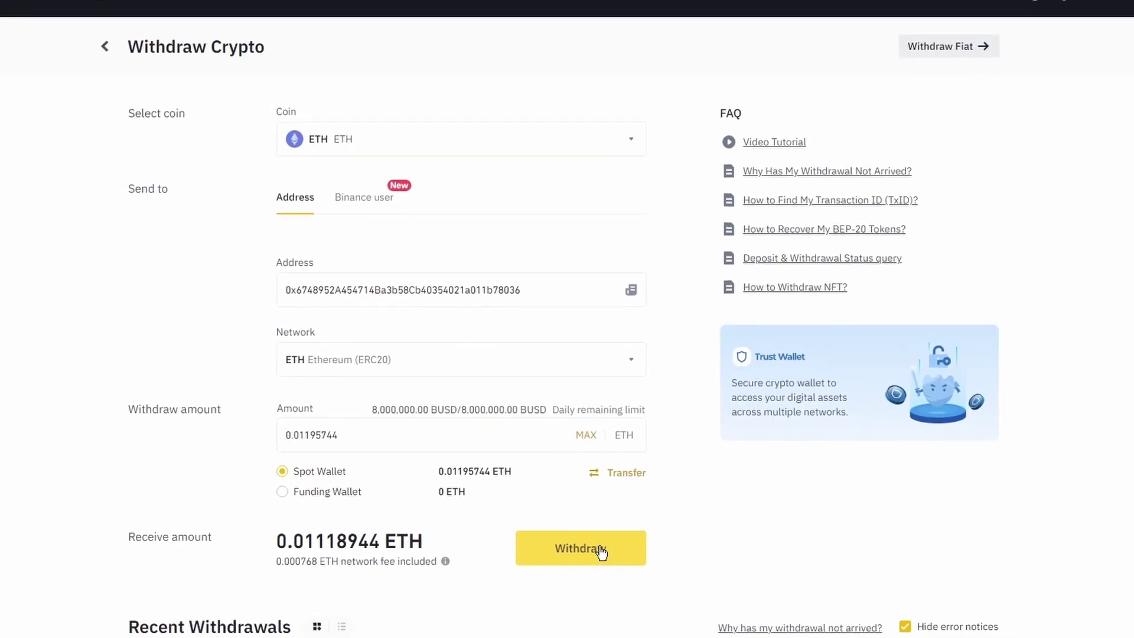
click(601, 552)
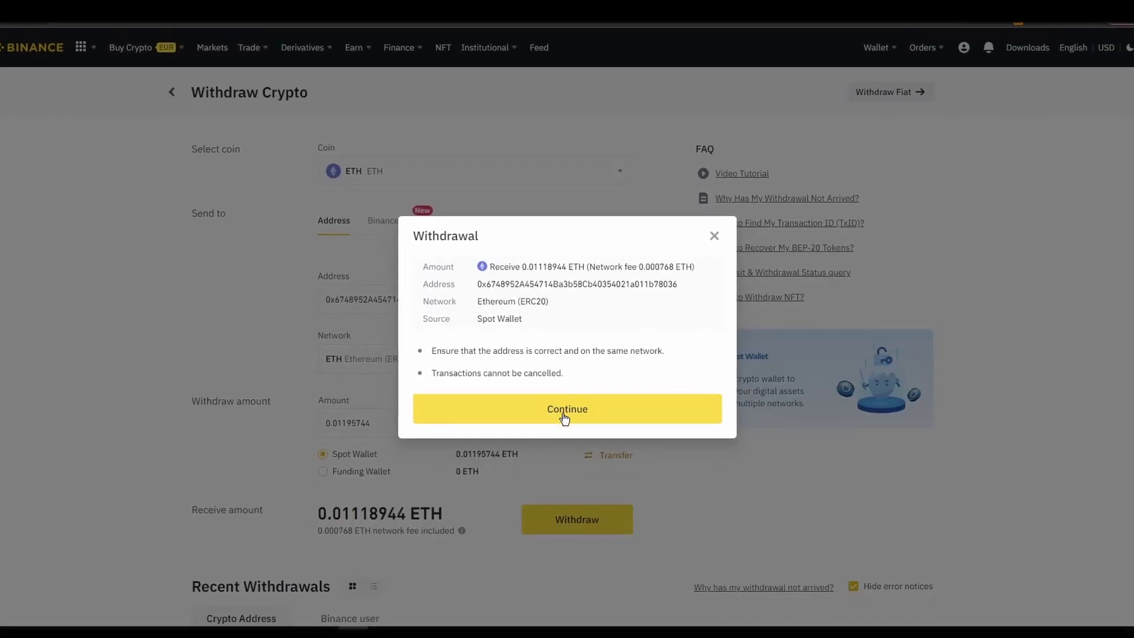
click(565, 418)
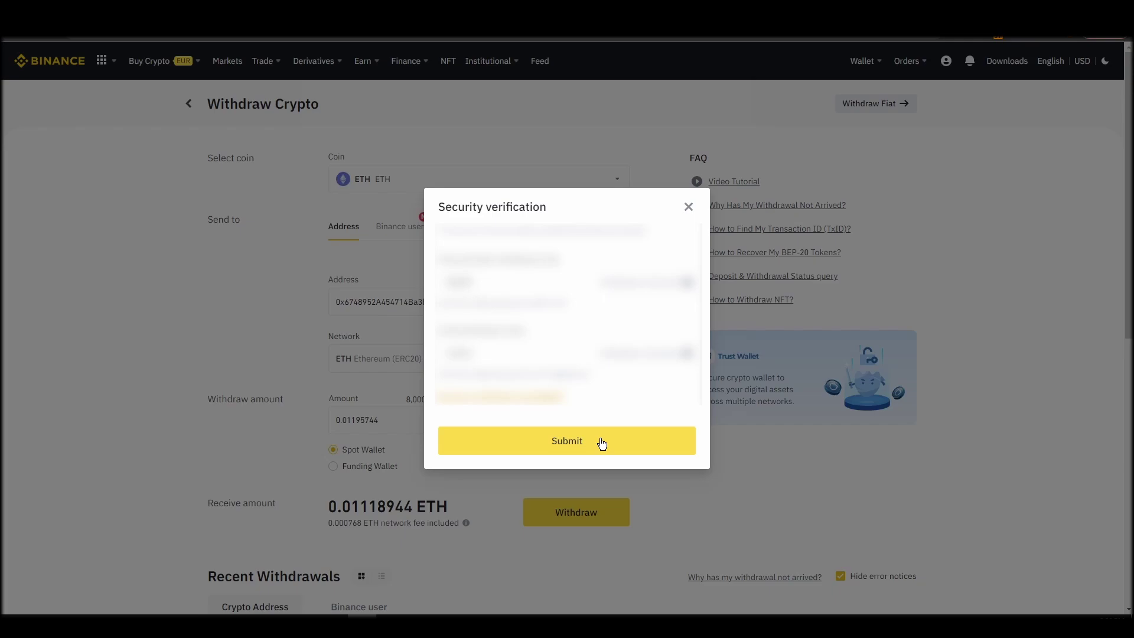
click(602, 444)
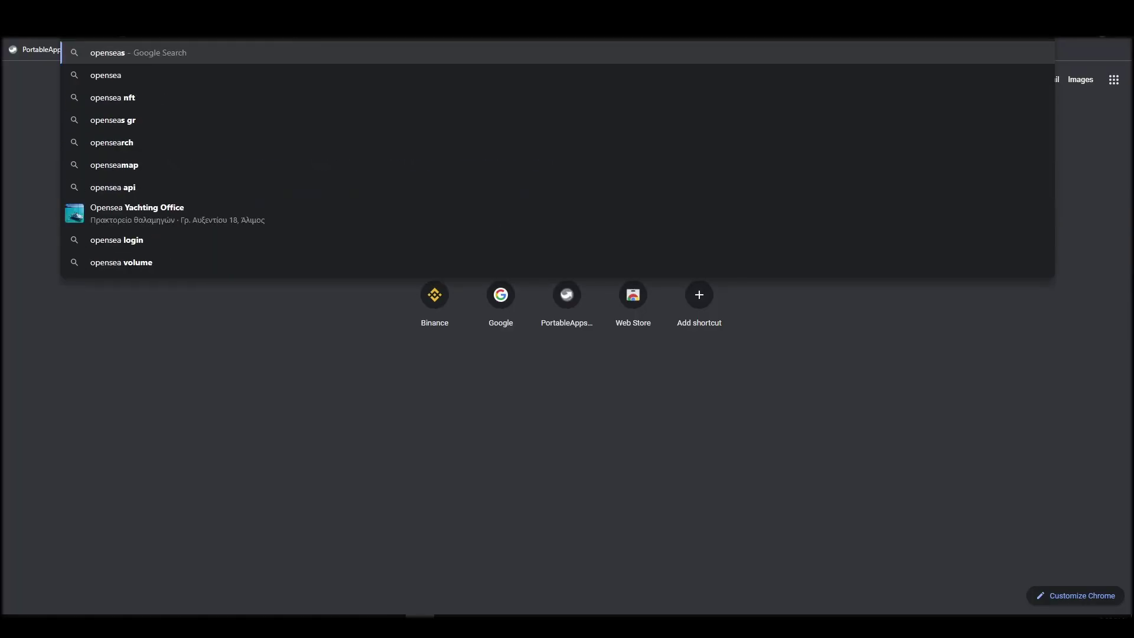
Go to opensea.io, choose MetaMask as the wallet, and approve connecting Account 1
text(.io)
key(Return)
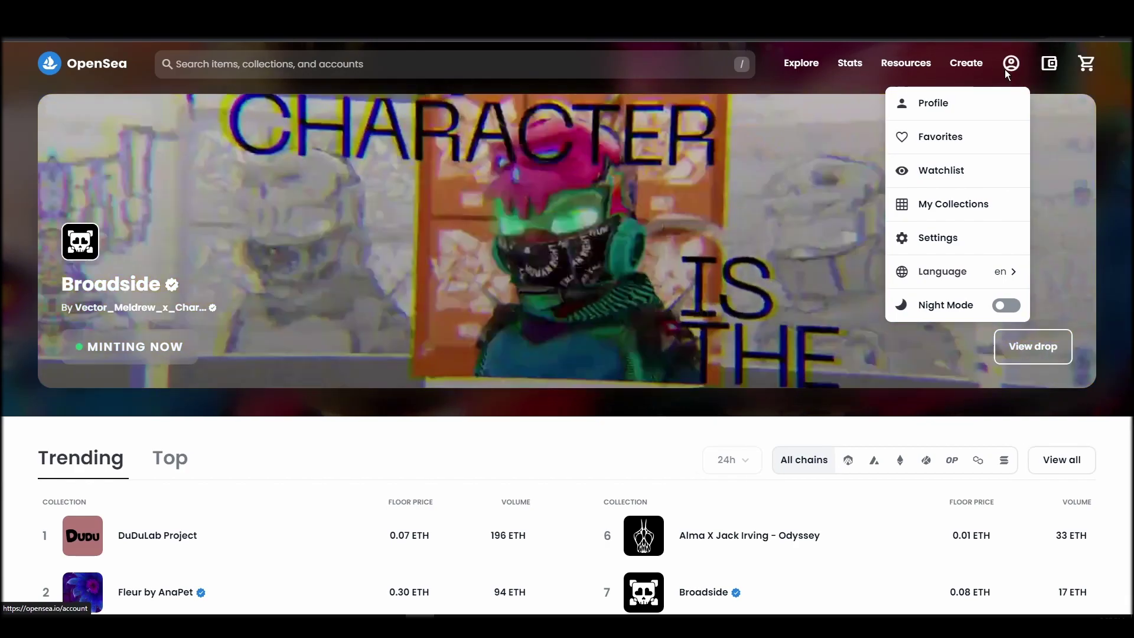
click(1004, 69)
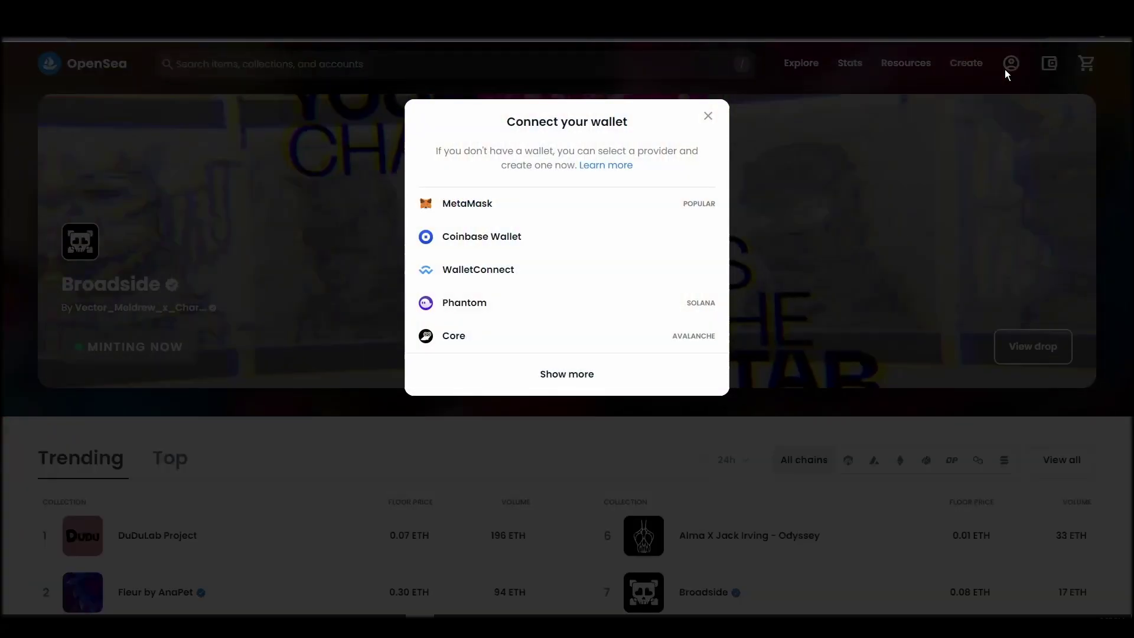
click(497, 203)
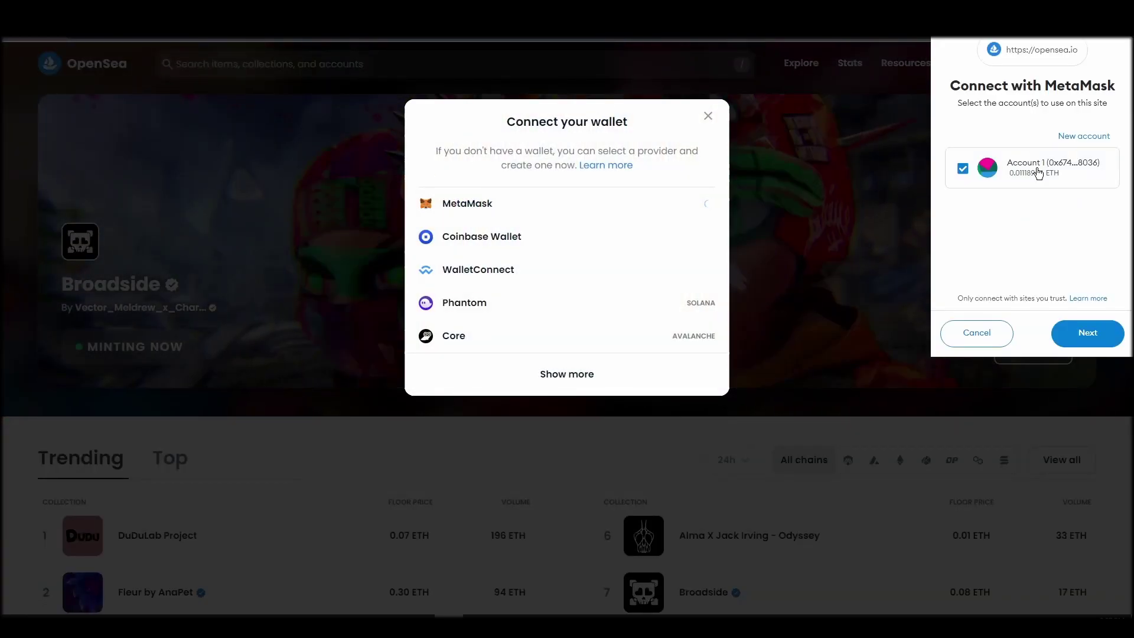
click(1091, 332)
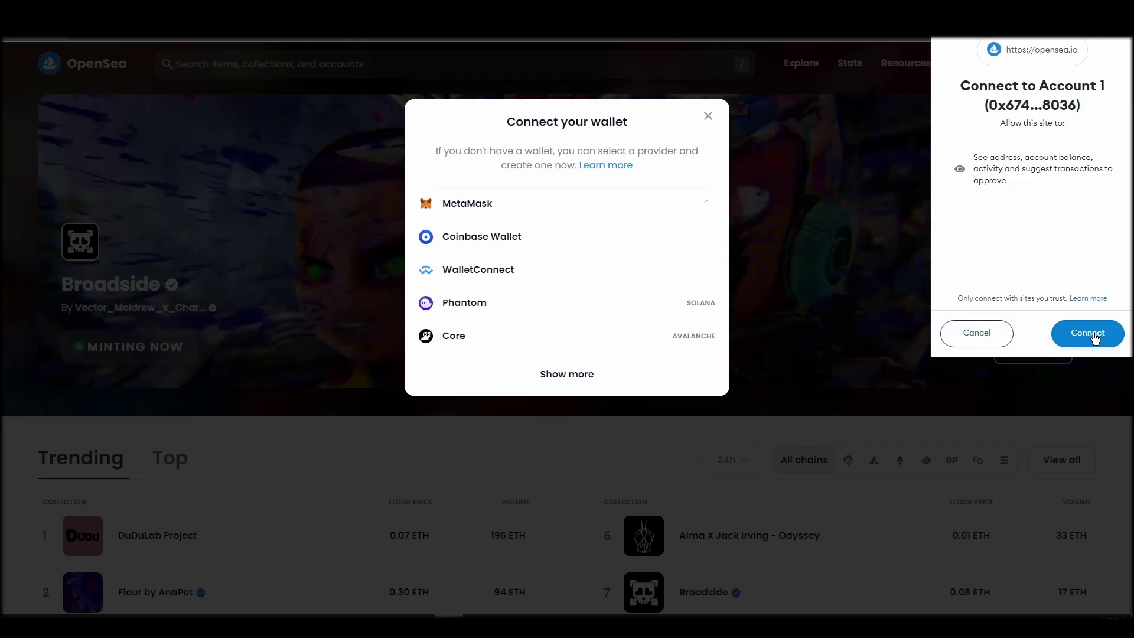
click(1093, 333)
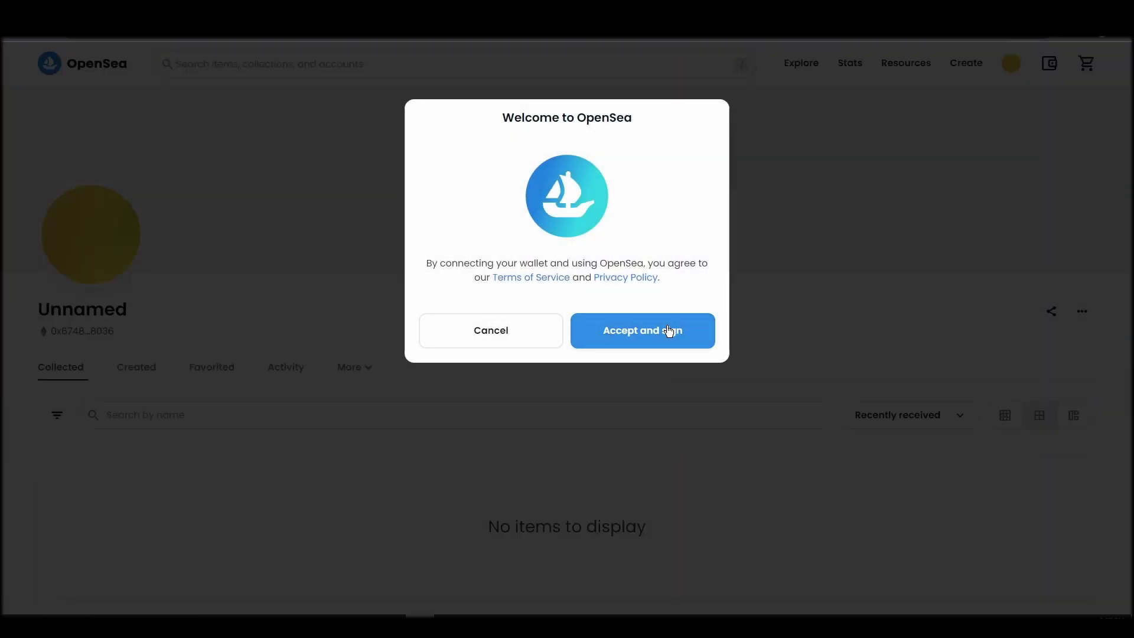
Accept OpenSea's terms and sign the OpenSea welcome message in the MetaMask popup
click(669, 331)
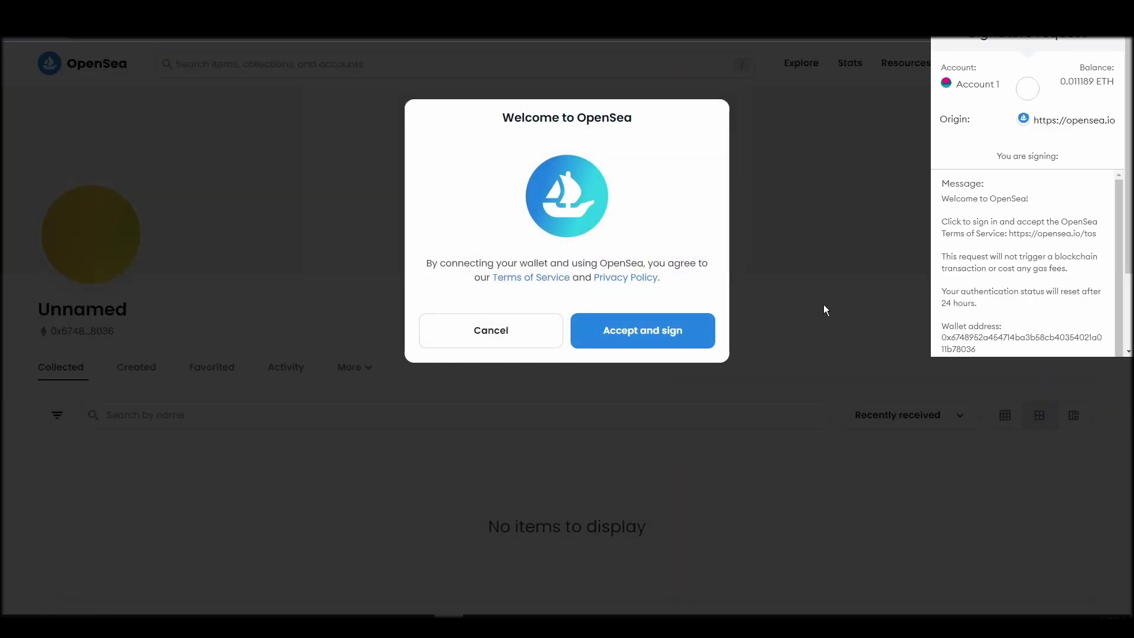
scroll(1068, 264, down, 5)
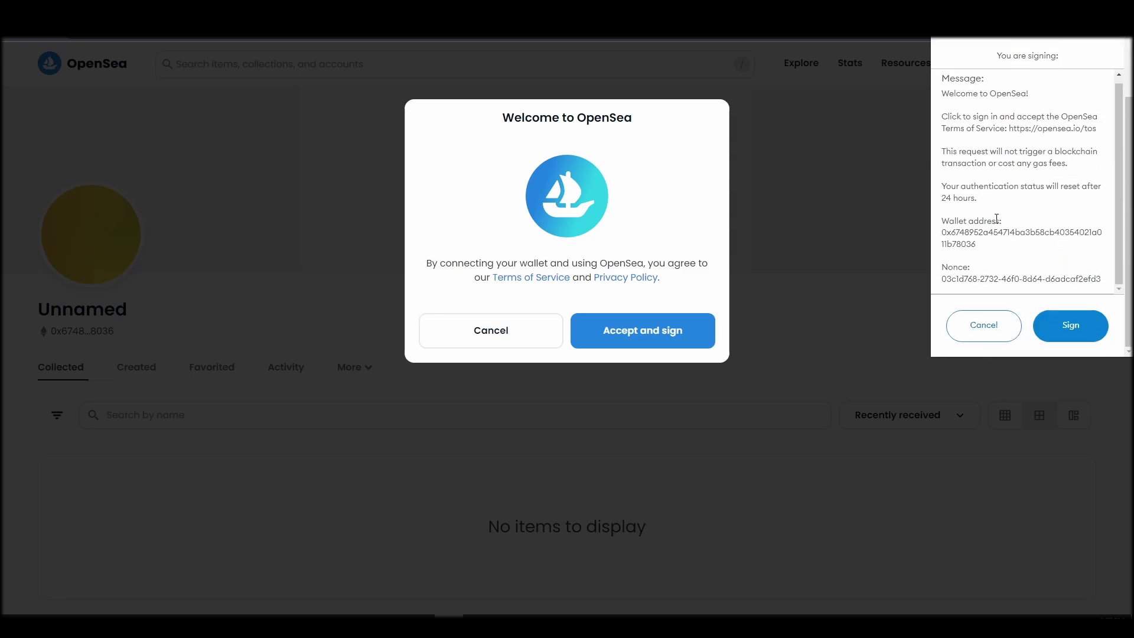
click(1070, 325)
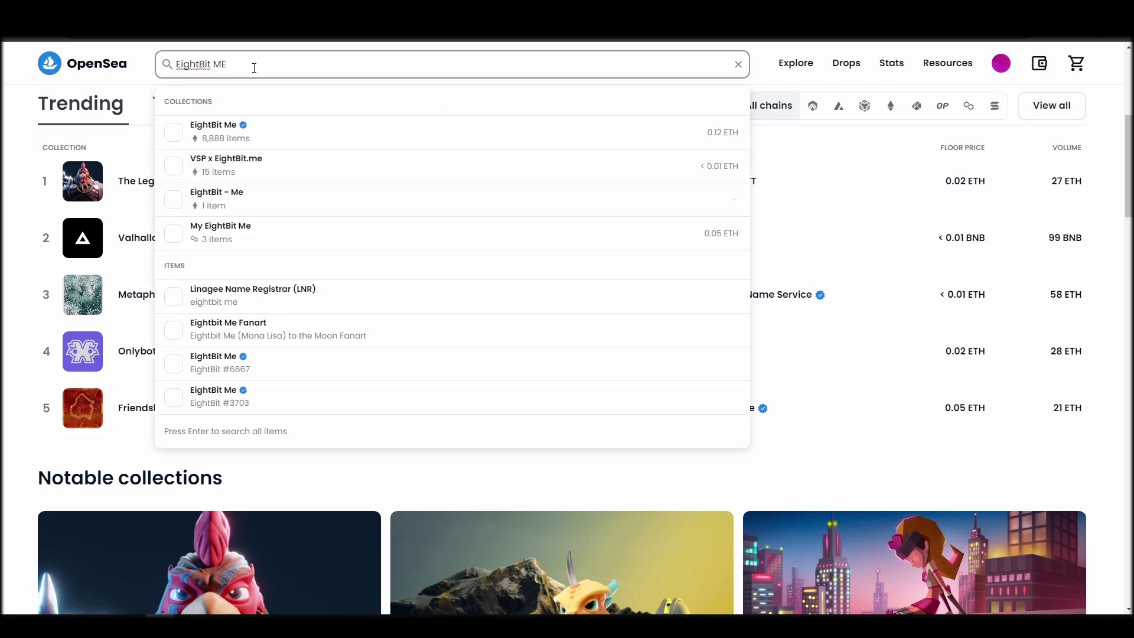
Open the EightBit Me collection and the listing for item #5267, priced at 0.145 ETH
click(204, 127)
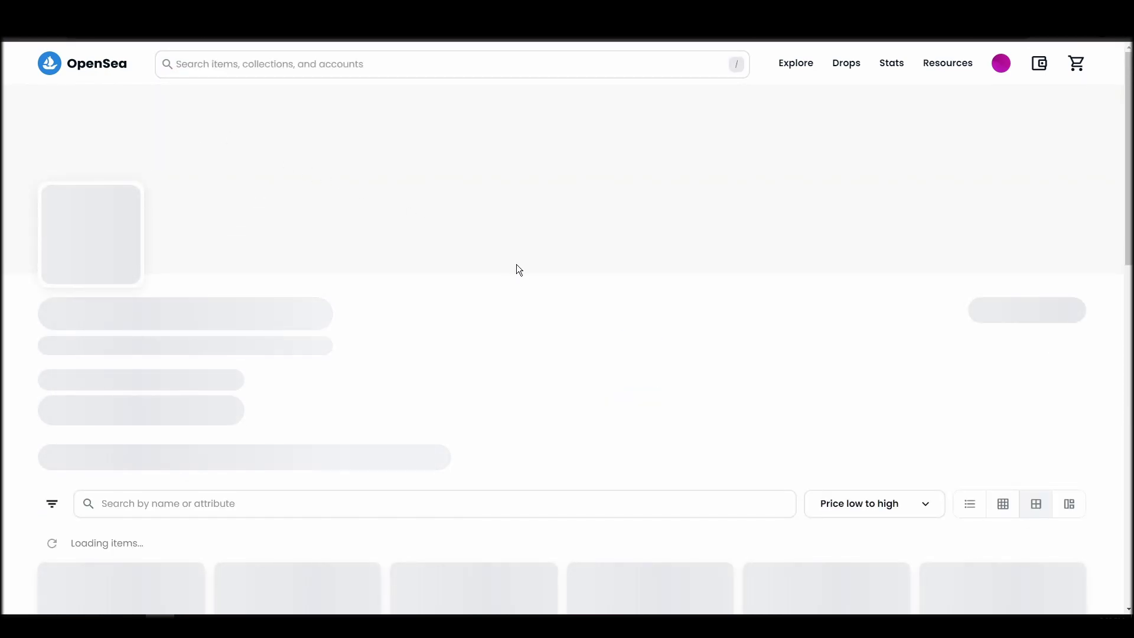
scroll(575, 275, down, 3)
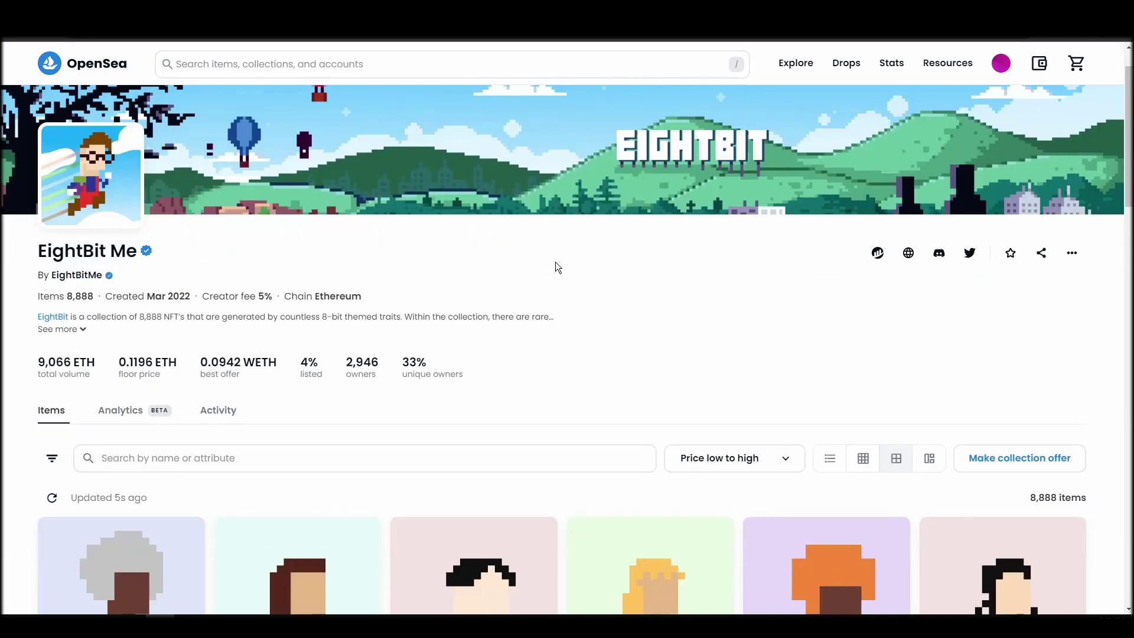
scroll(561, 261, down, 3)
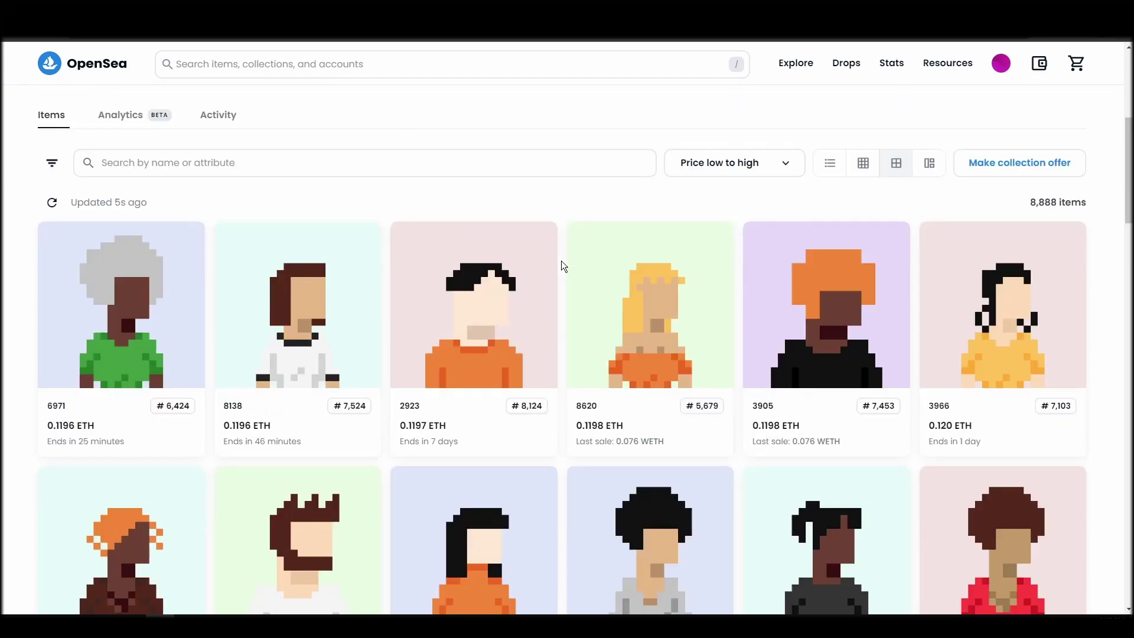
scroll(561, 266, down, 7)
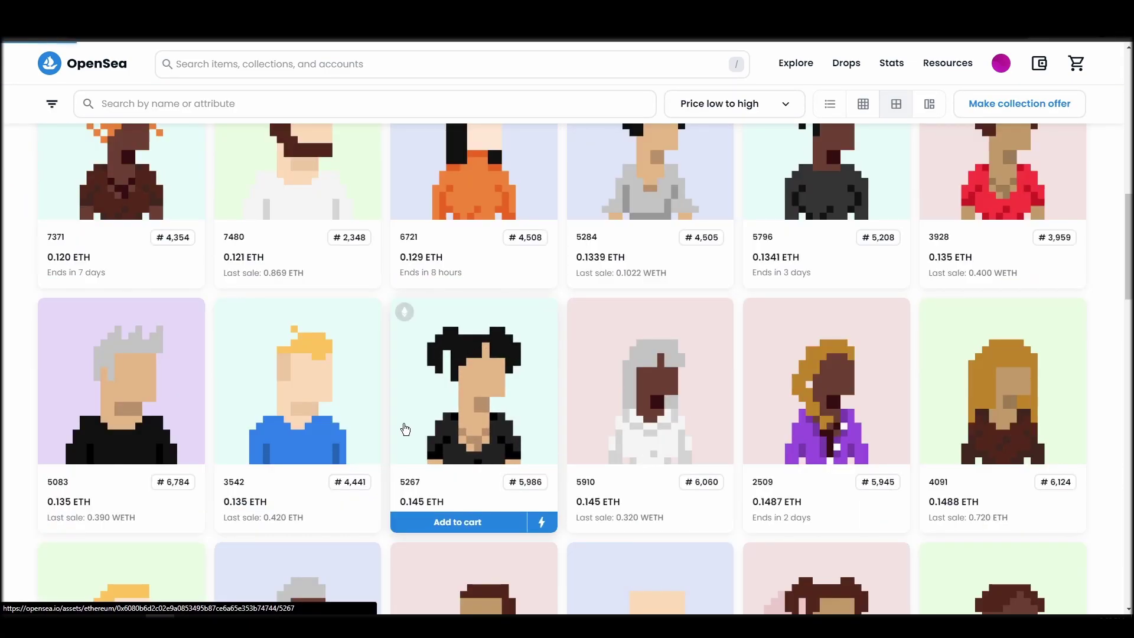
click(405, 429)
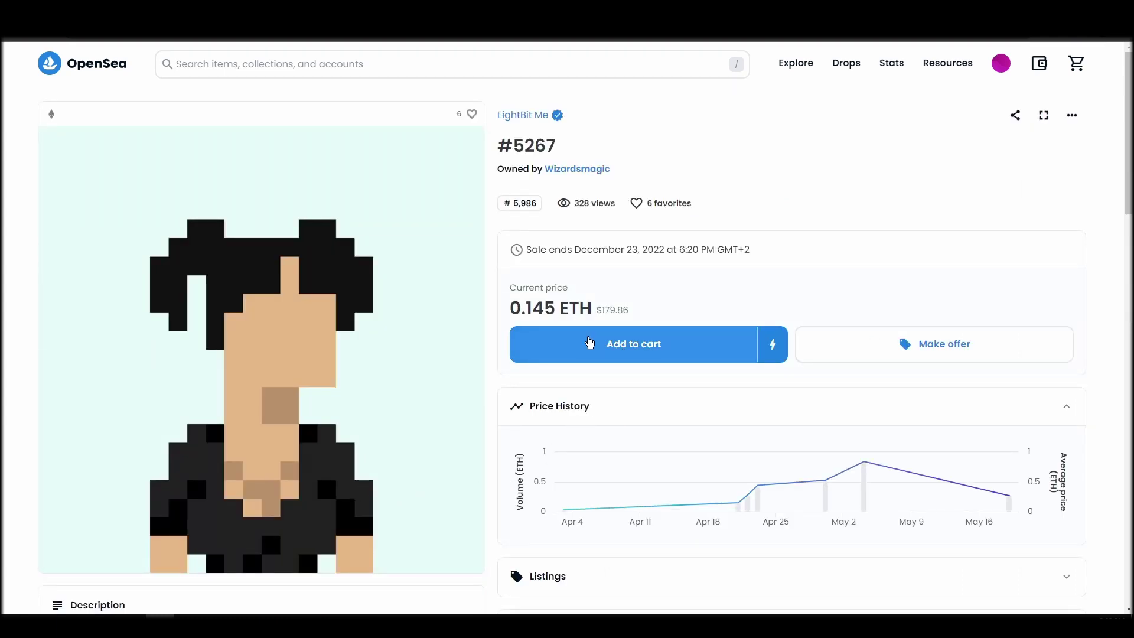
Add EightBit Me #5267 to the cart and complete the purchase of the cart contents
click(576, 354)
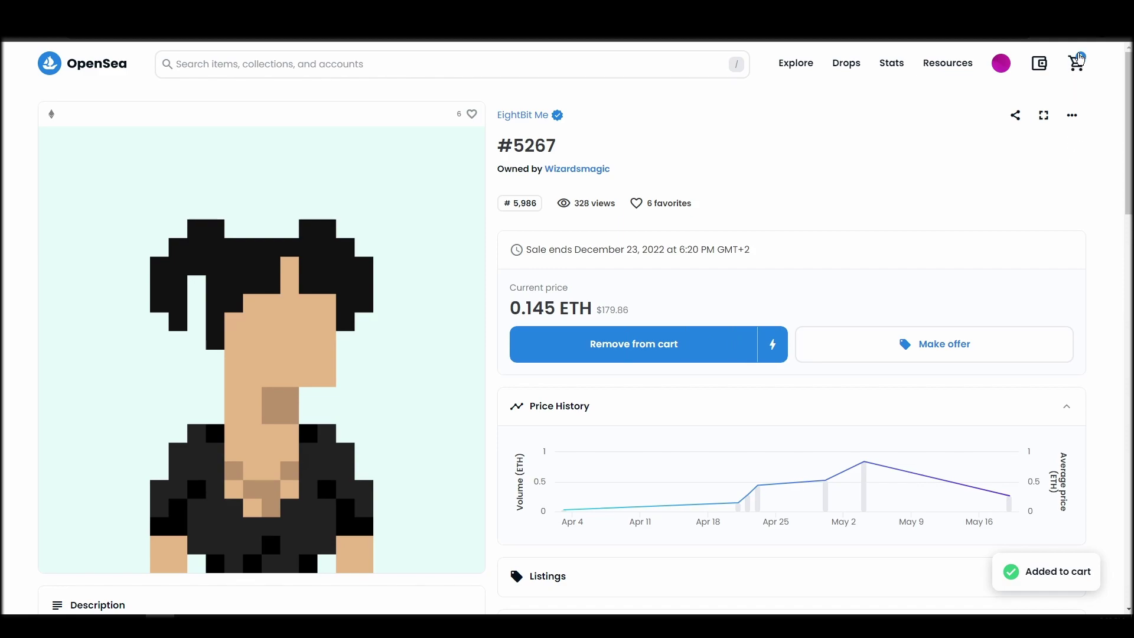
click(1076, 64)
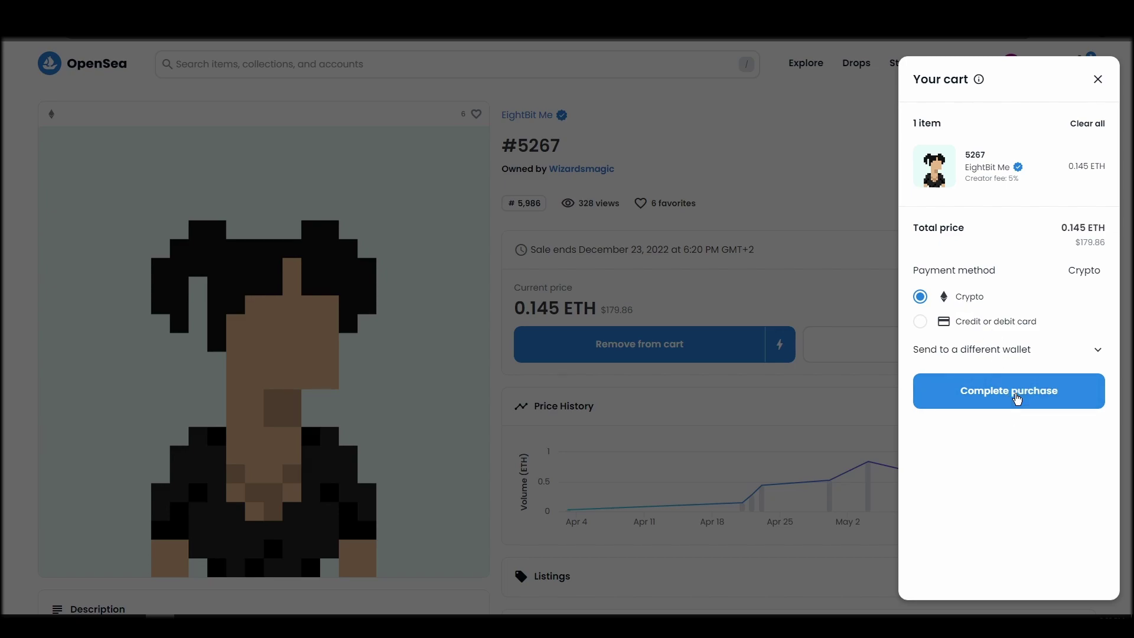
click(1016, 399)
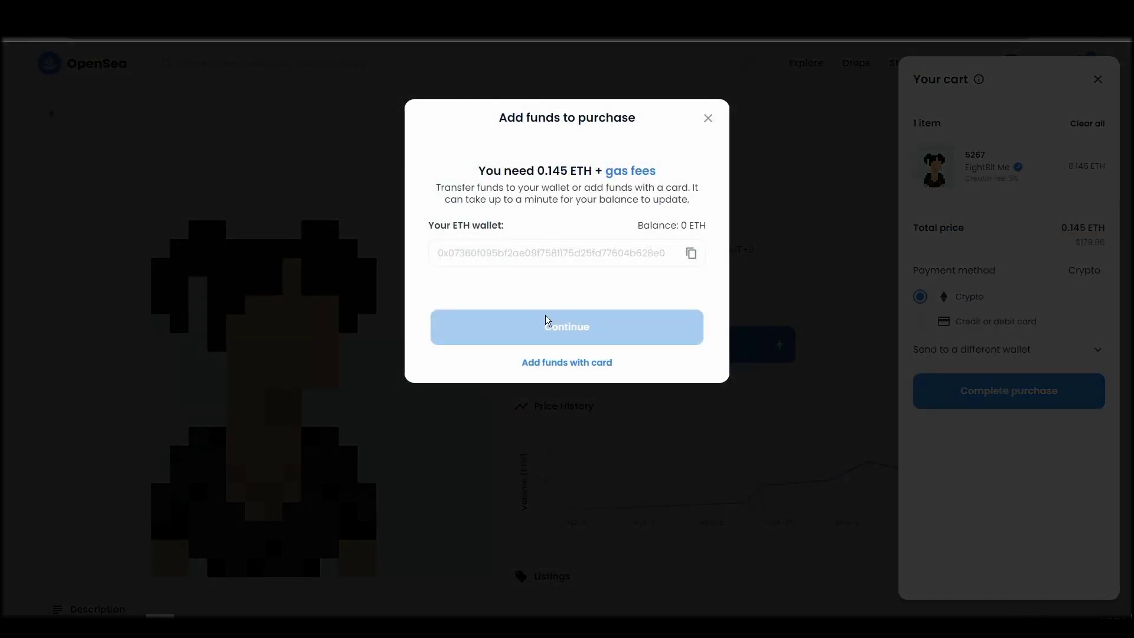